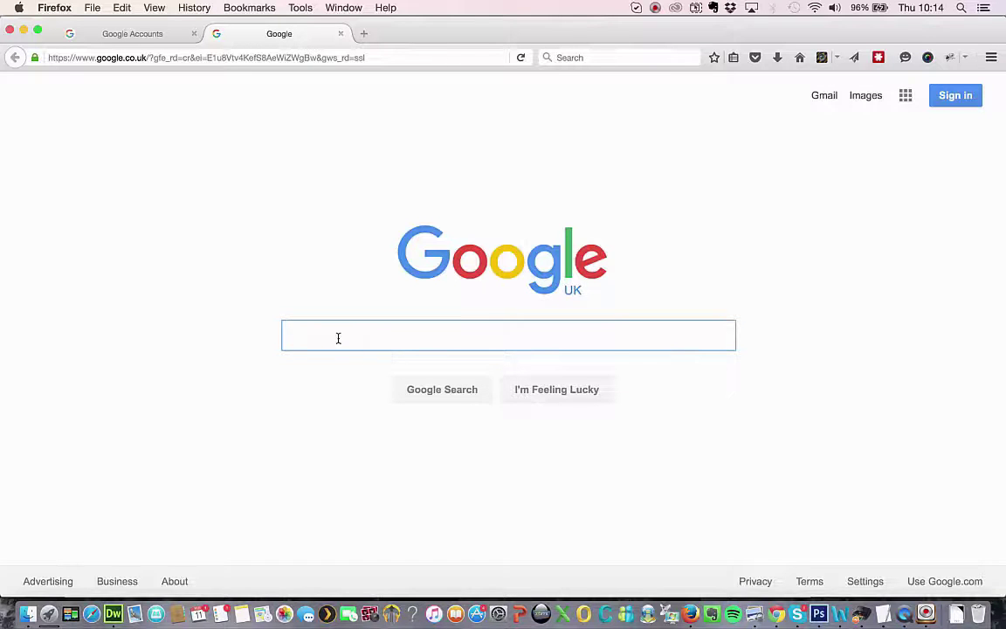
Search Google for 'Server response: 534-5.7.14 Error' and skim the results.
{"action": "type", "text": "Server response: 534-5.7.14 Error"}
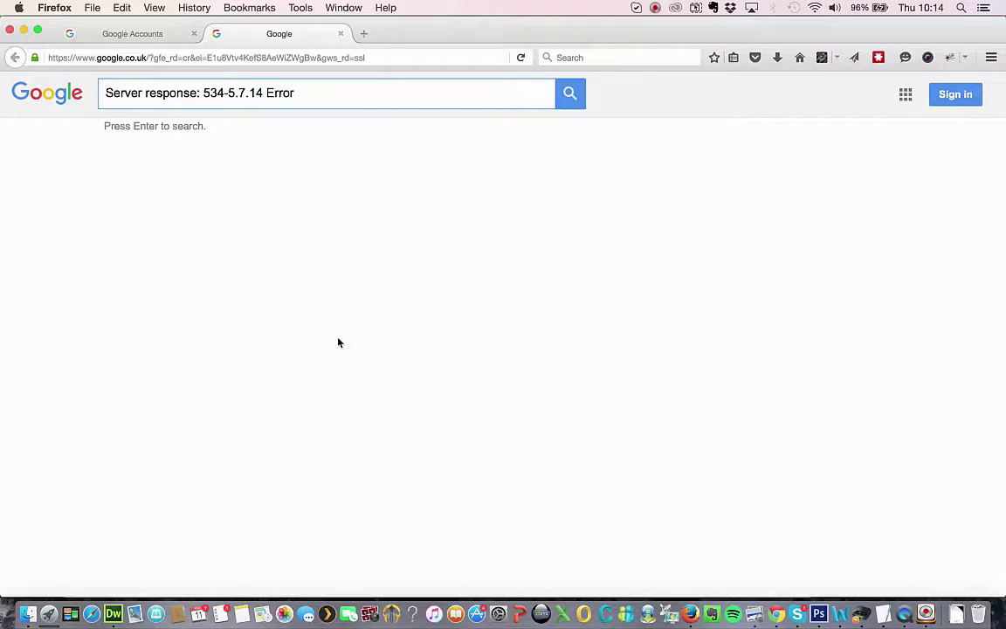
{"action": "key", "text": "Return"}
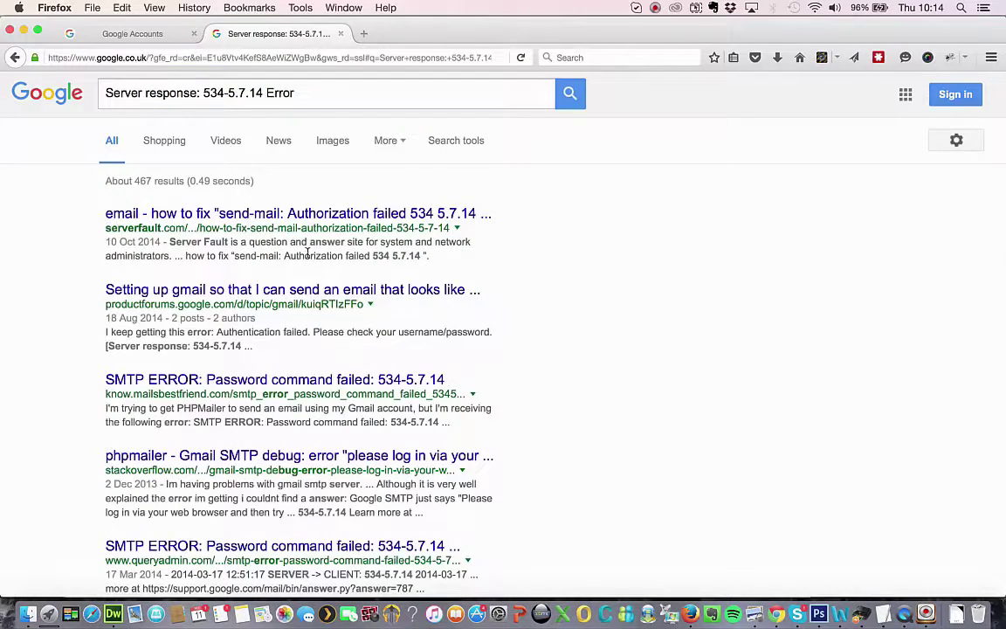
{"action": "scroll", "coordinate": [254, 330], "scroll_direction": "down", "scroll_amount": 4}
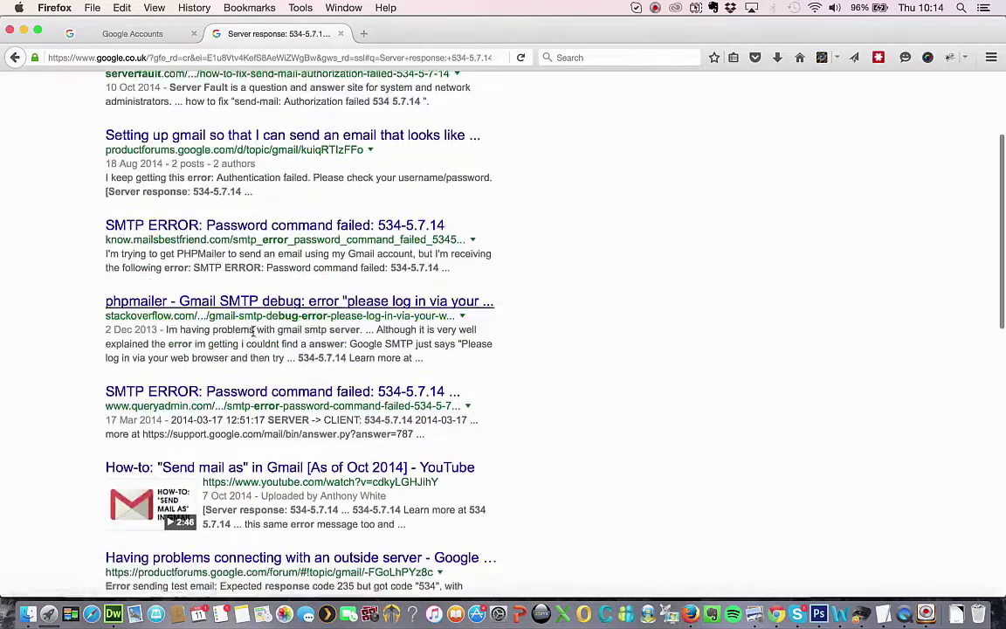
{"action": "scroll", "coordinate": [253, 330], "scroll_direction": "up", "scroll_amount": 4}
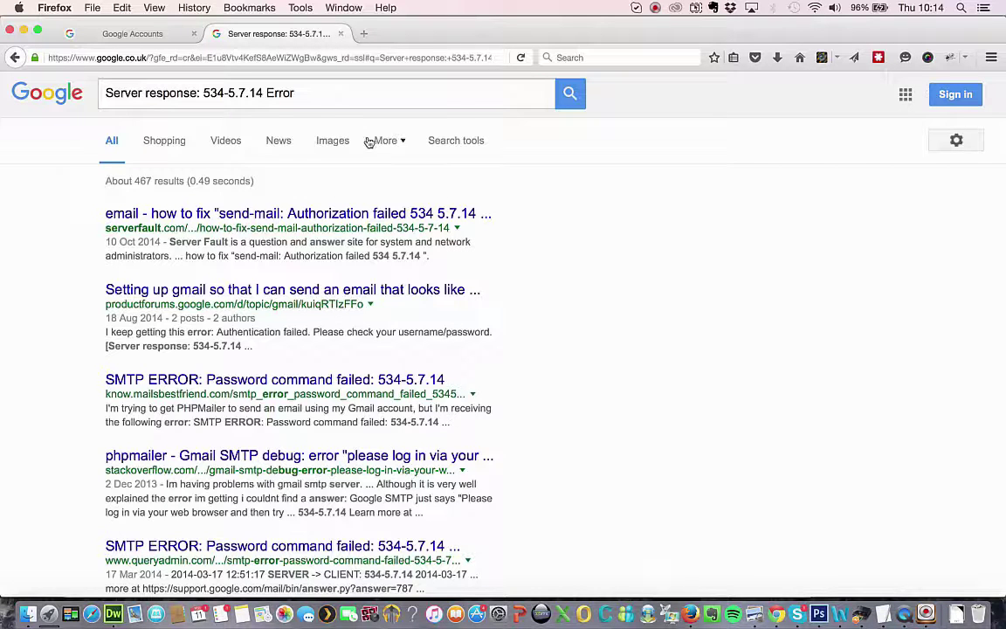
Sign in to the personal Gmail account with its saved password and open Settings > Accounts and Import.
{"action": "left_click", "coordinate": [138, 35]}
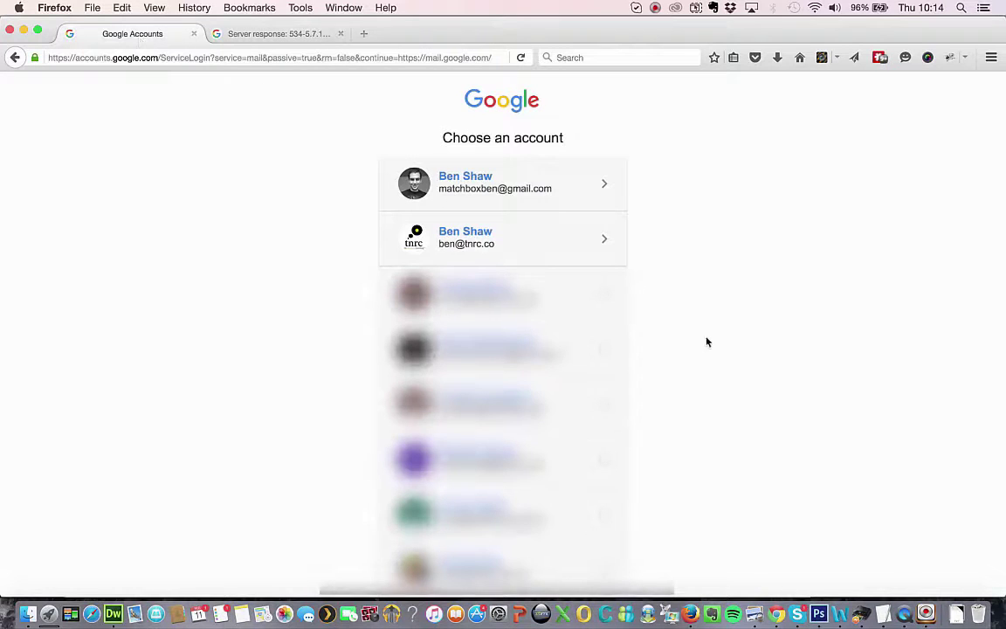
{"action": "left_click", "coordinate": [463, 177]}
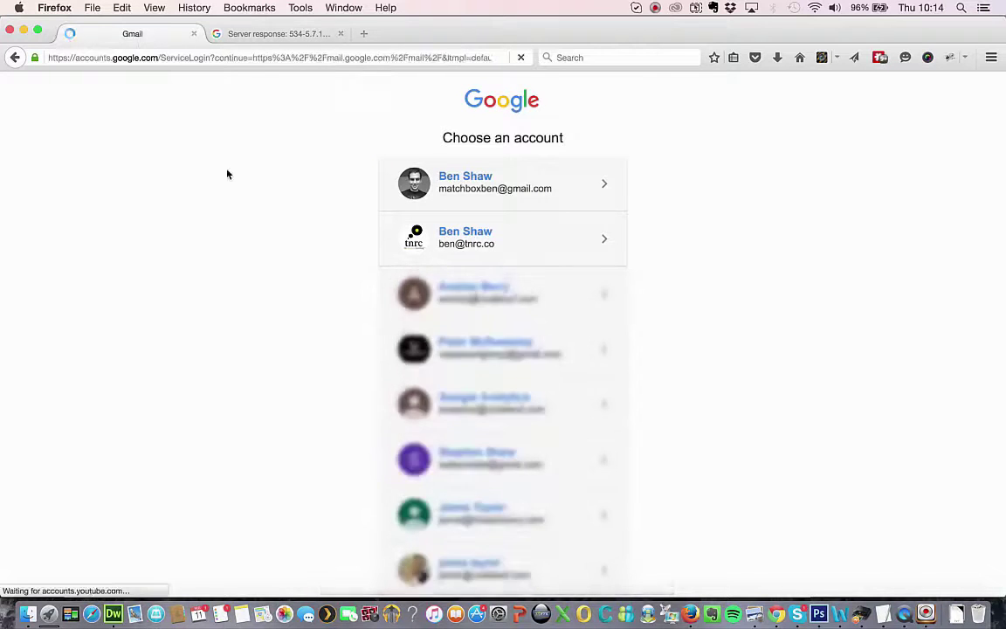
{"action": "left_click", "coordinate": [505, 397]}
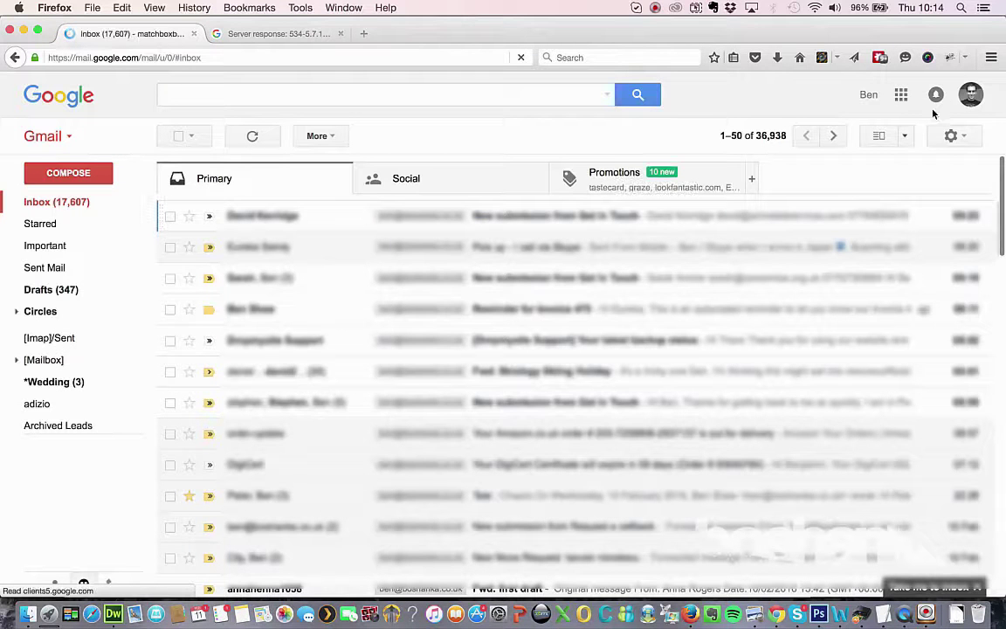
{"action": "left_click", "coordinate": [953, 135]}
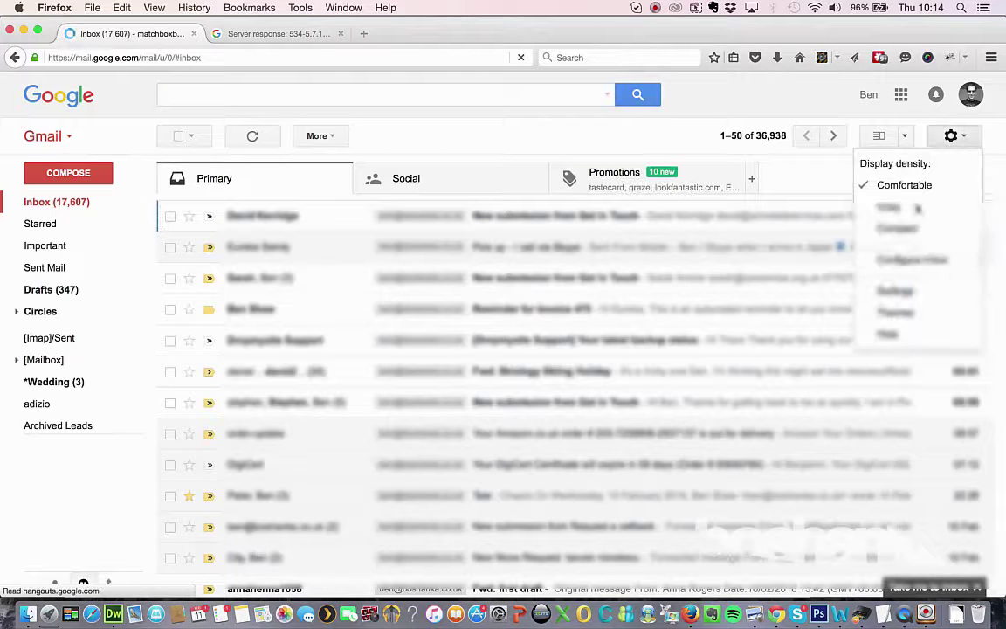
{"action": "left_click", "coordinate": [893, 291]}
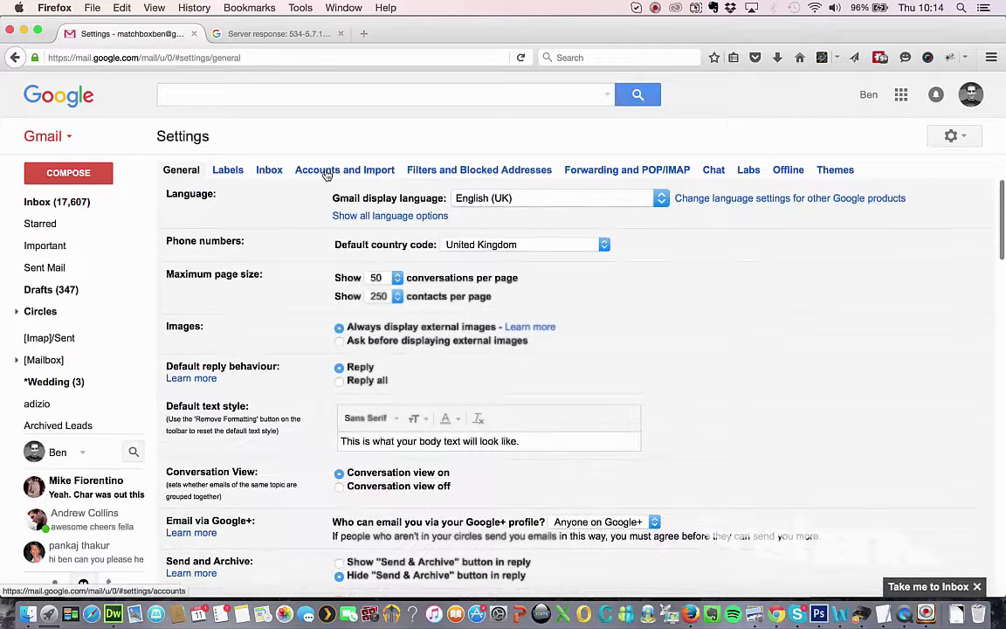
{"action": "left_click", "coordinate": [326, 173]}
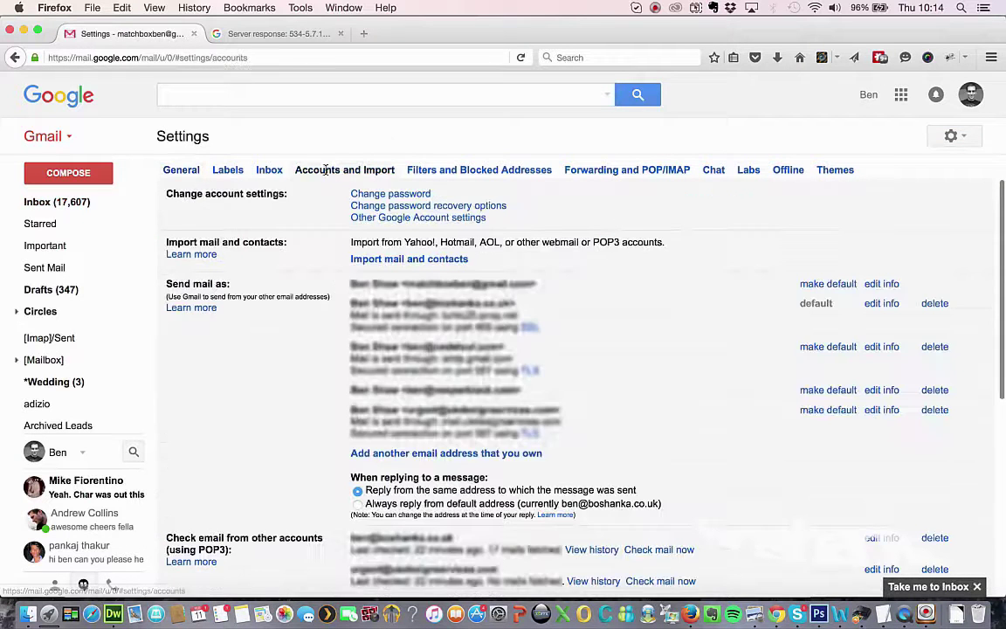
Begin adding the work email address as another address you own and continue to the next step.
{"action": "left_click", "coordinate": [371, 455]}
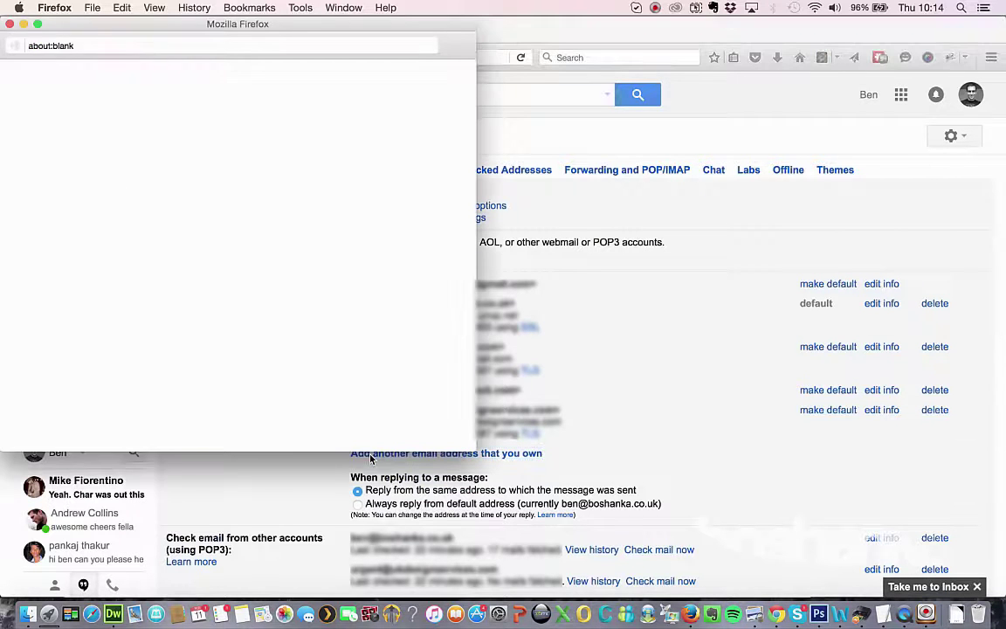
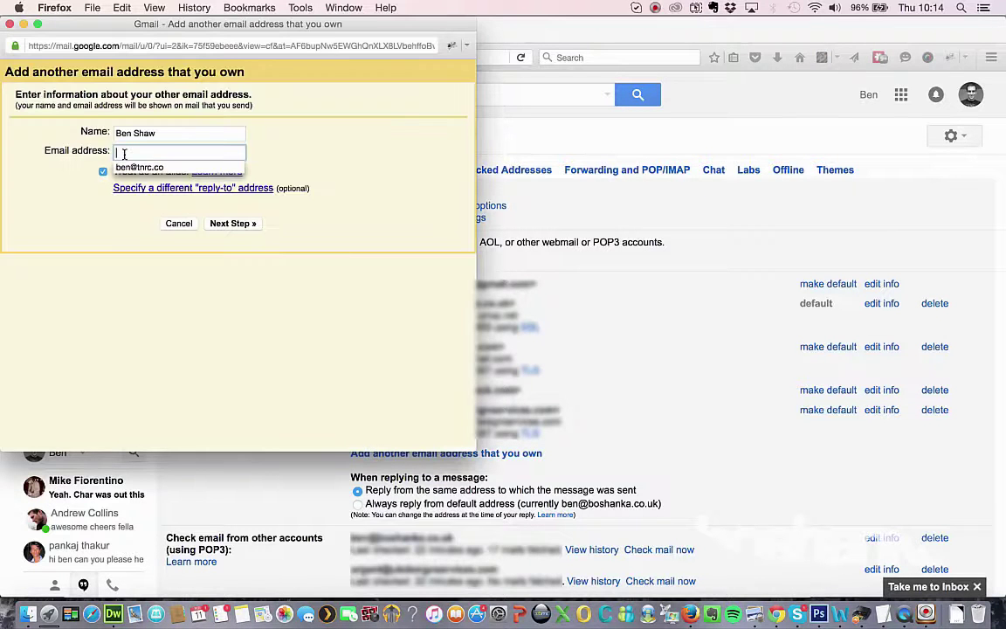
{"action": "left_click", "coordinate": [251, 225]}
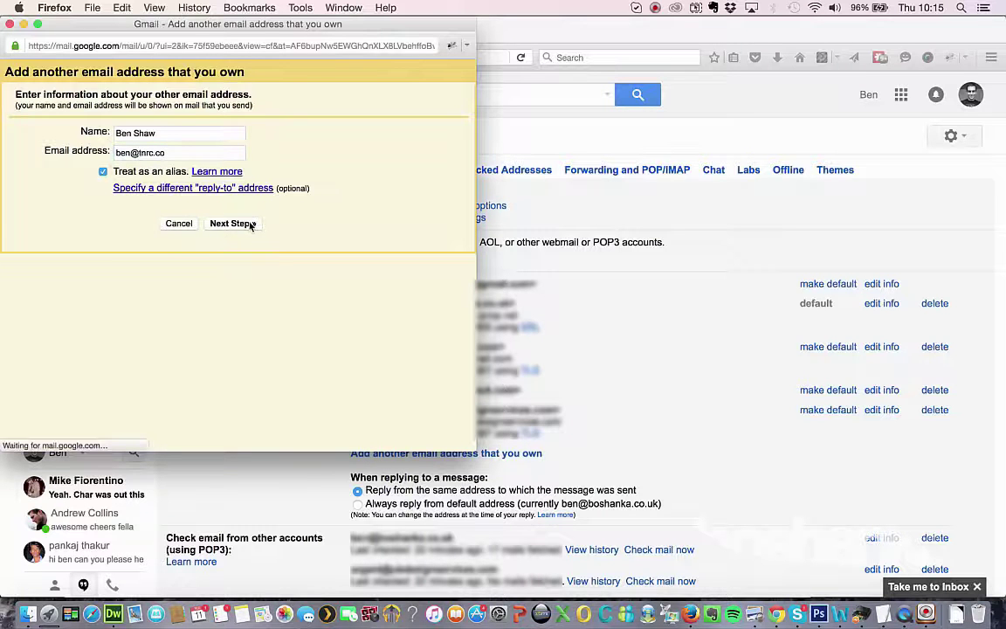
{"action": "left_click", "coordinate": [134, 168]}
{"action": "type", "text": "@"}
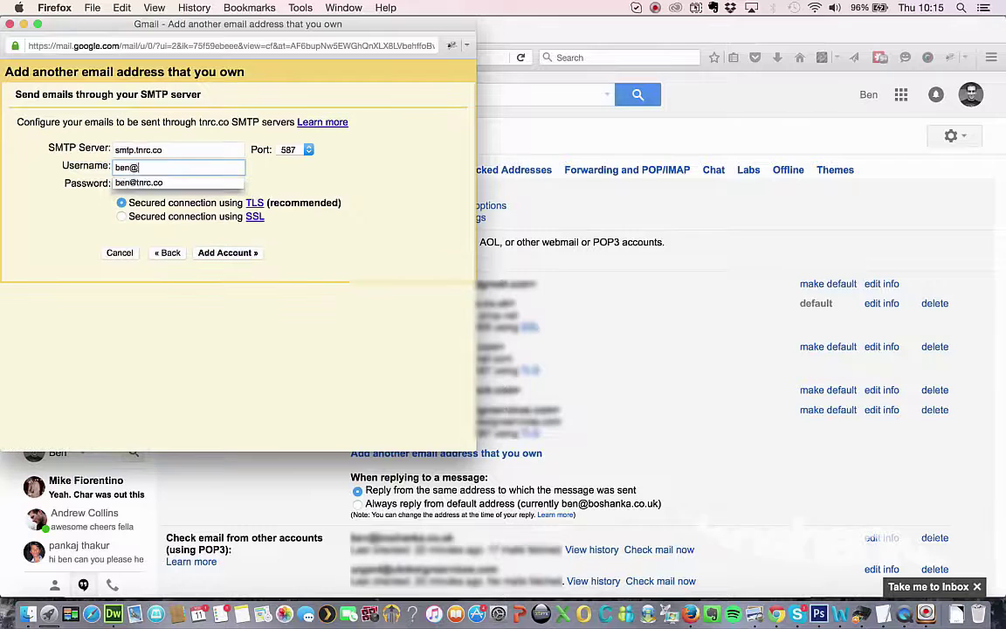
{"action": "type", "text": "tnrc.co"}
{"action": "key", "text": "Down"}
{"action": "double_click", "coordinate": [138, 150]}
{"action": "type", "text": "gmail"}
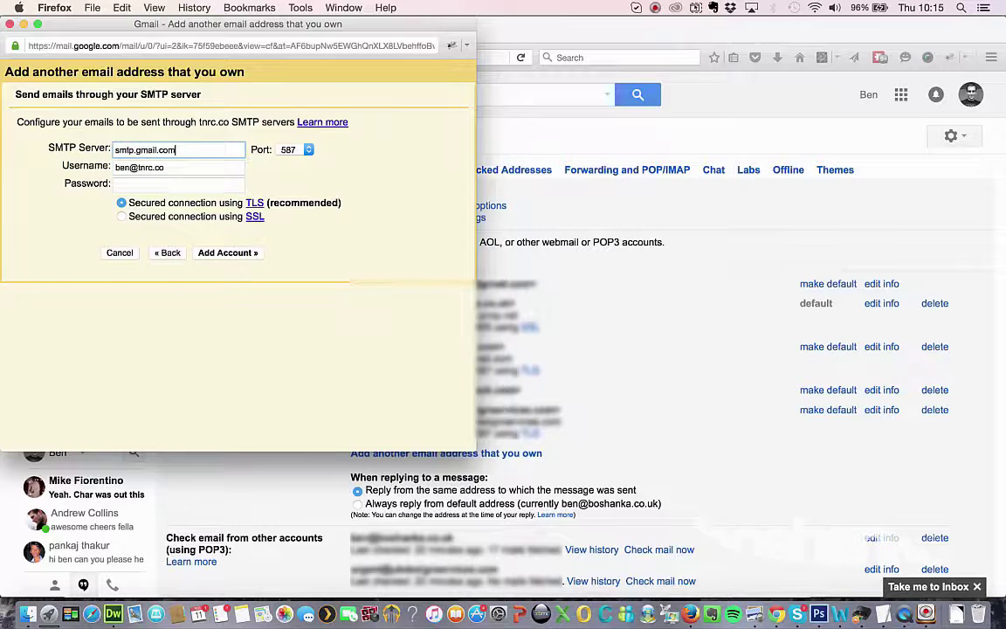
{"action": "key", "text": "Tab"}
{"action": "key", "text": "Tab"}
{"action": "key", "text": "Tab"}
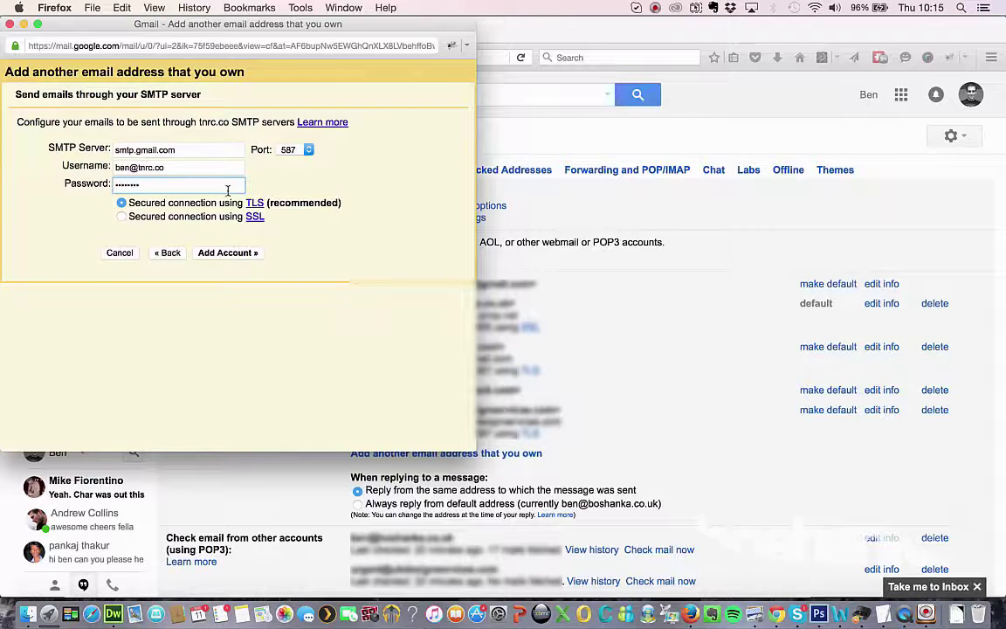
Submit the SMTP details, select the 534-5.7.14 Authentication failed error line, then return to Gmail settings.
{"action": "left_click", "coordinate": [153, 169]}
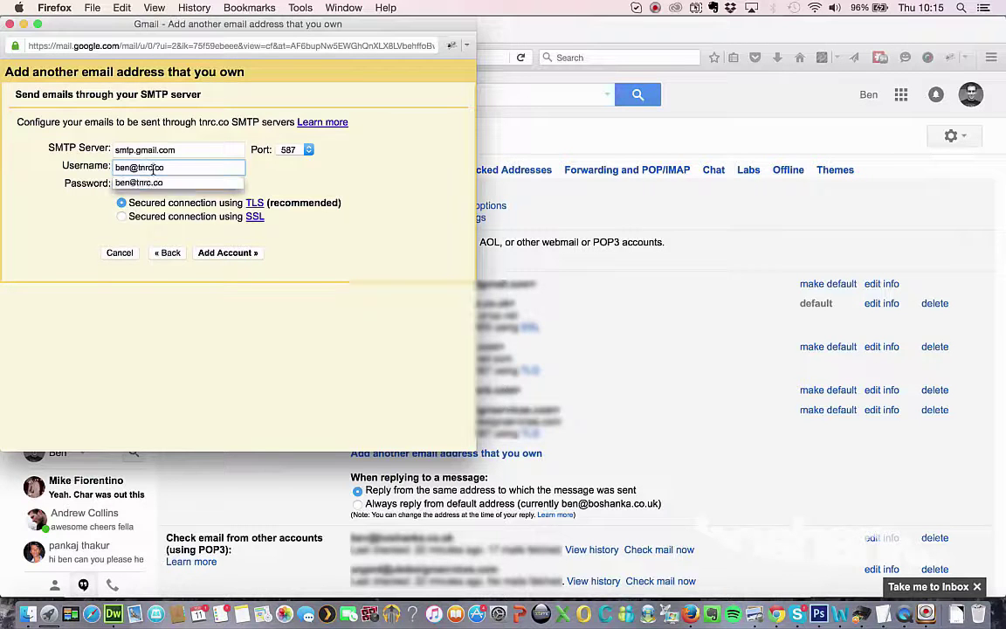
{"action": "left_click", "coordinate": [253, 254]}
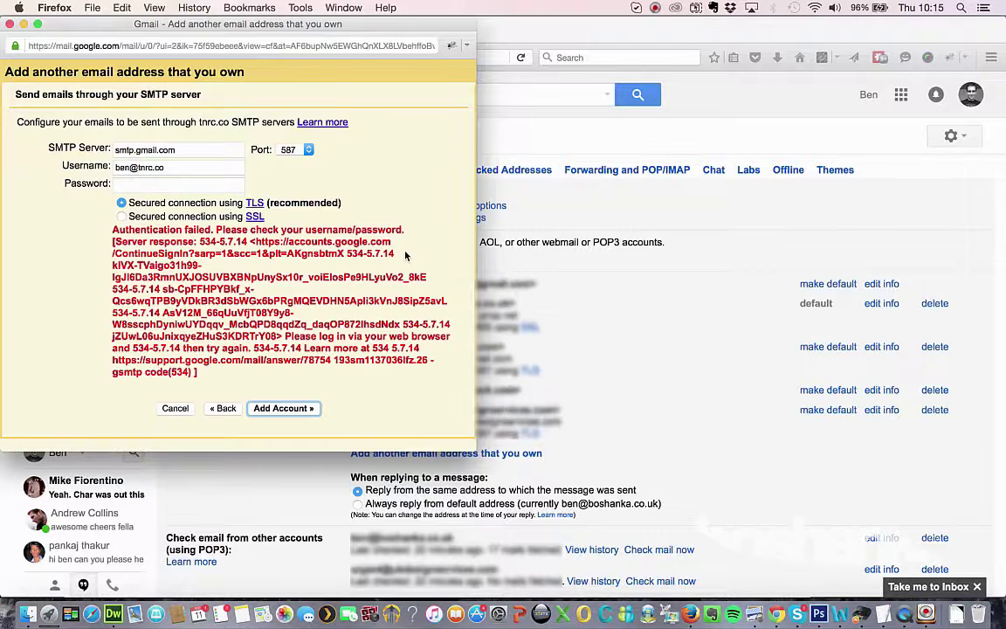
{"action": "left_click_drag", "start_coordinate": [140, 219], "coordinate": [182, 335]}
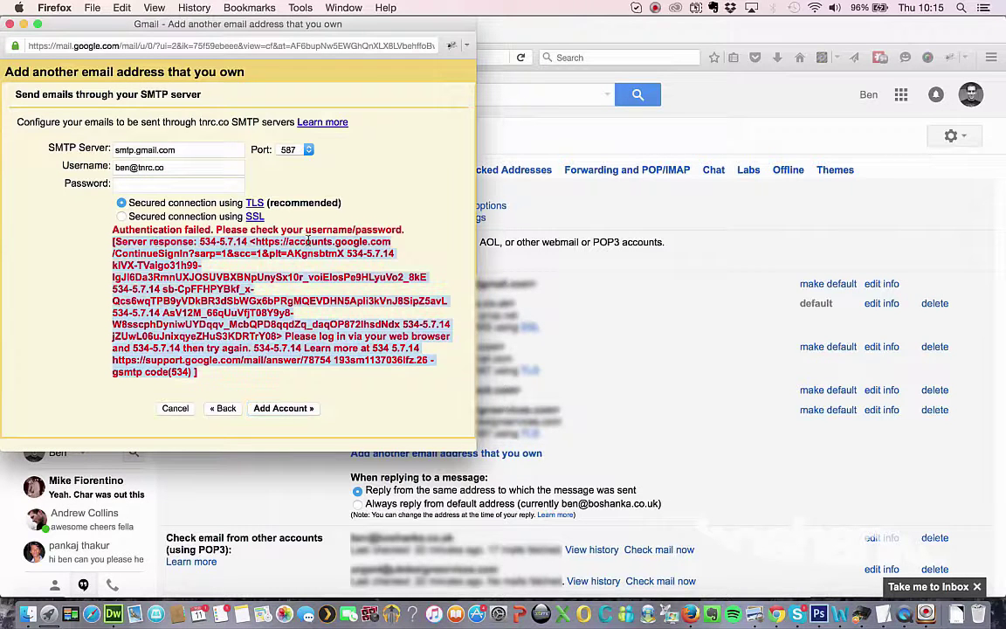
{"action": "left_click", "coordinate": [304, 232]}
{"action": "triple_click", "coordinate": [303, 231]}
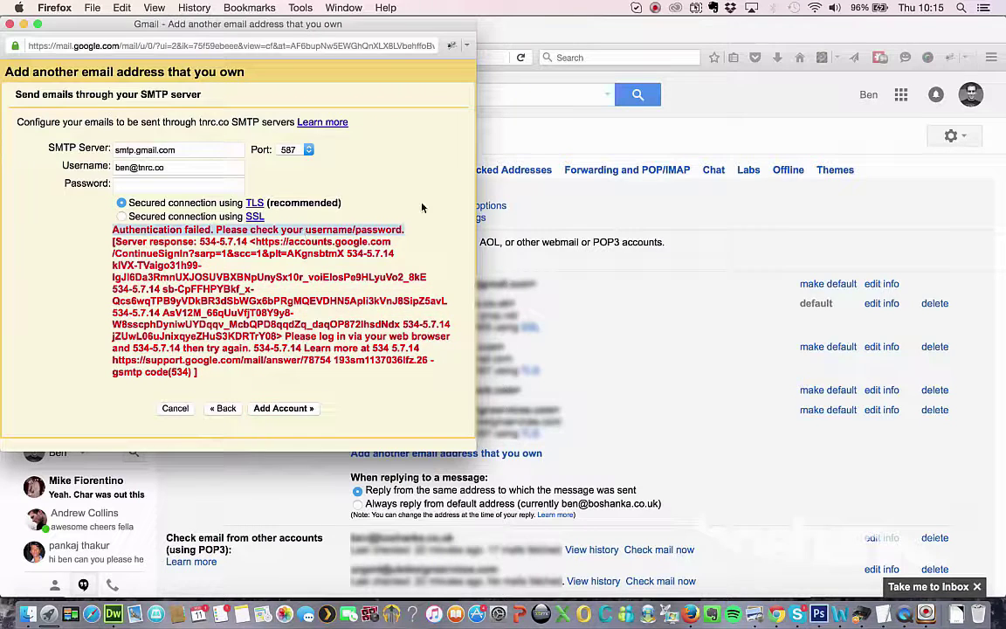
{"action": "left_click", "coordinate": [541, 142]}
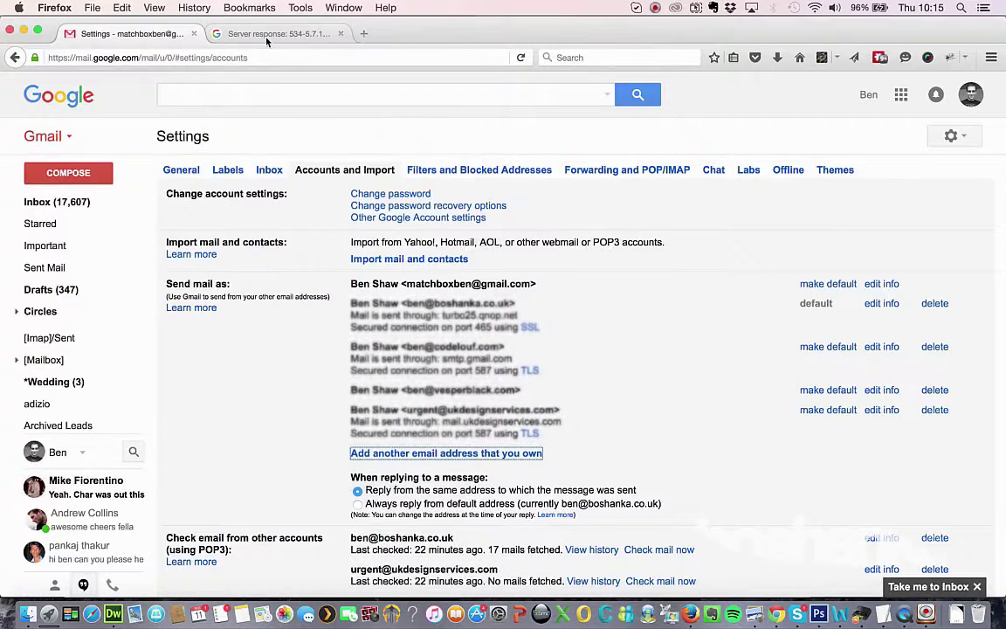
Go to apps.google.com and request the Admin console sign-in for domain tnrc.co.
{"action": "left_click", "coordinate": [240, 34]}
{"action": "left_click", "coordinate": [225, 58]}
{"action": "type", "text": "apps.google.com/"}
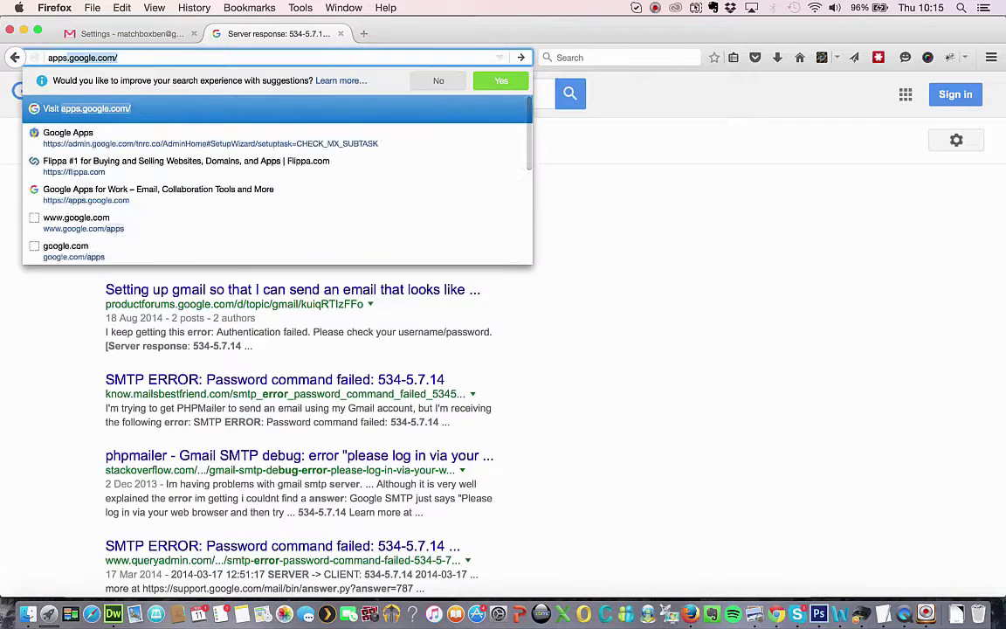
{"action": "key", "text": "Return"}
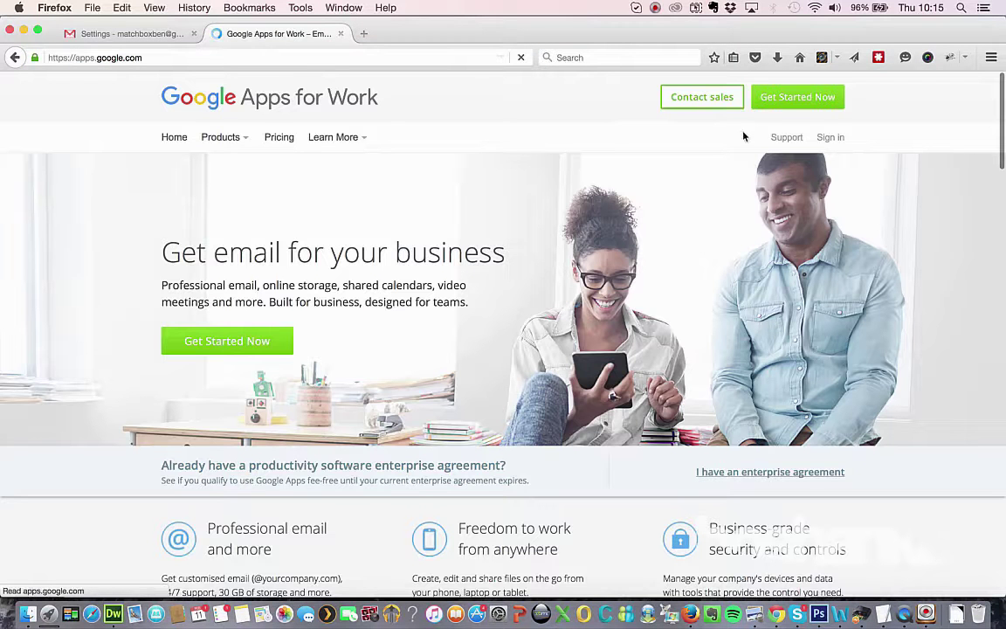
{"action": "left_click", "coordinate": [831, 137]}
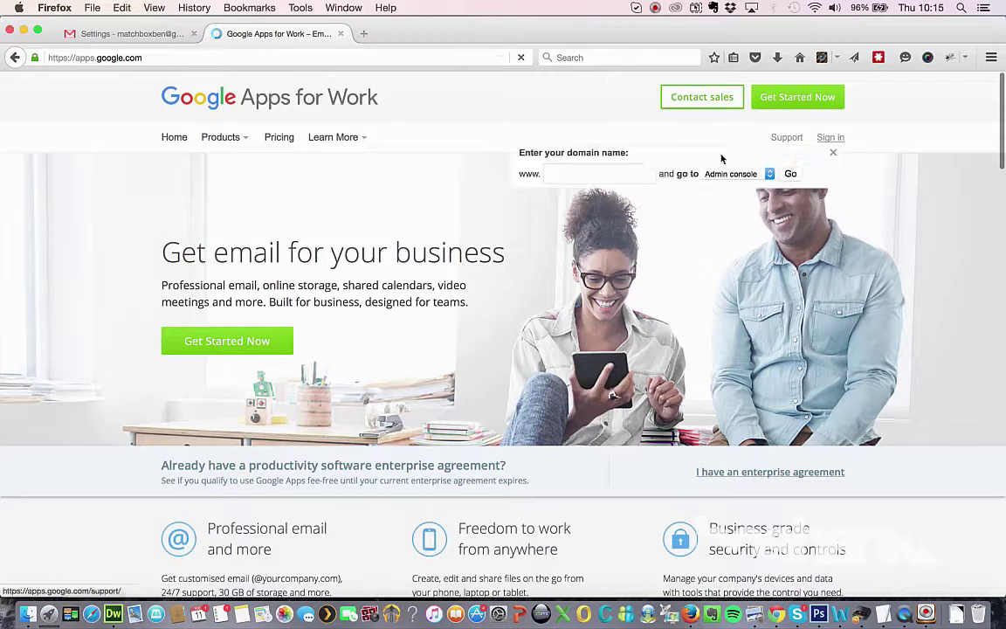
{"action": "left_click", "coordinate": [578, 171]}
{"action": "type", "text": "tn"}
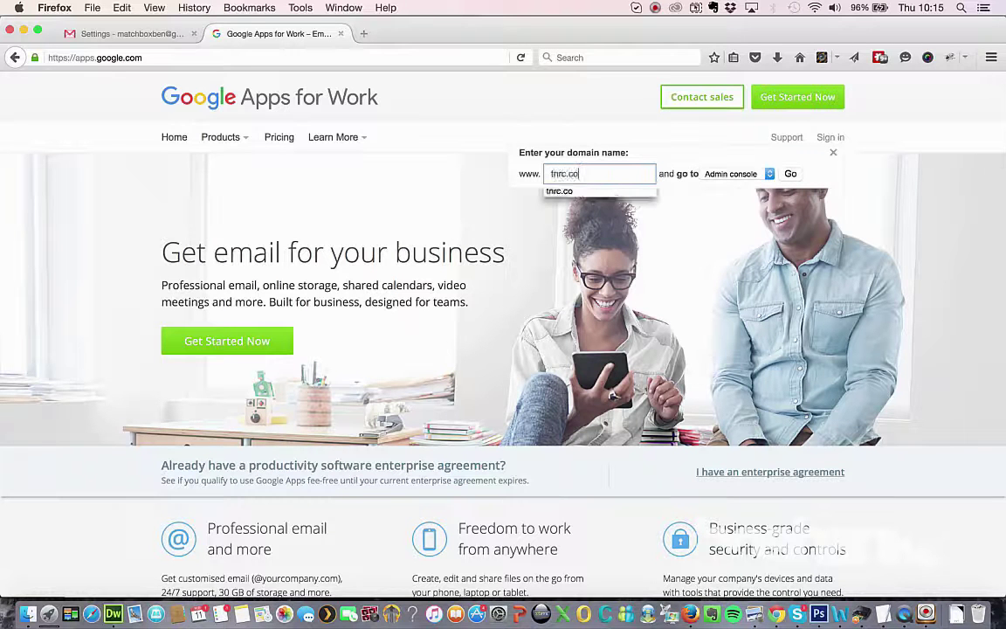
{"action": "type", "text": "rc.co"}
{"action": "key", "text": "Return"}
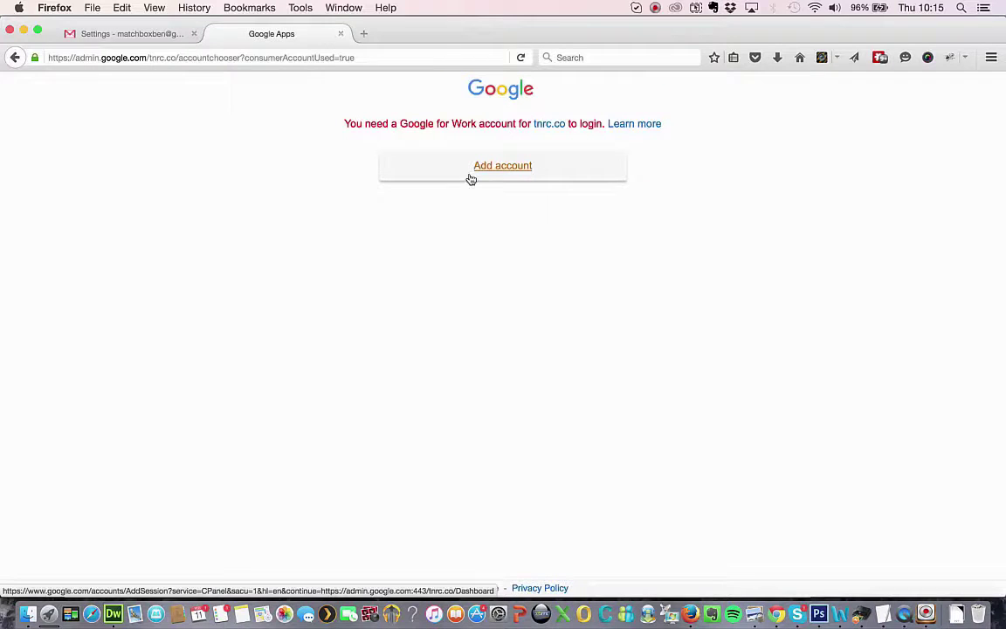
Sign in with the work email address and its password instead of the prefilled account.
{"action": "left_click", "coordinate": [471, 179]}
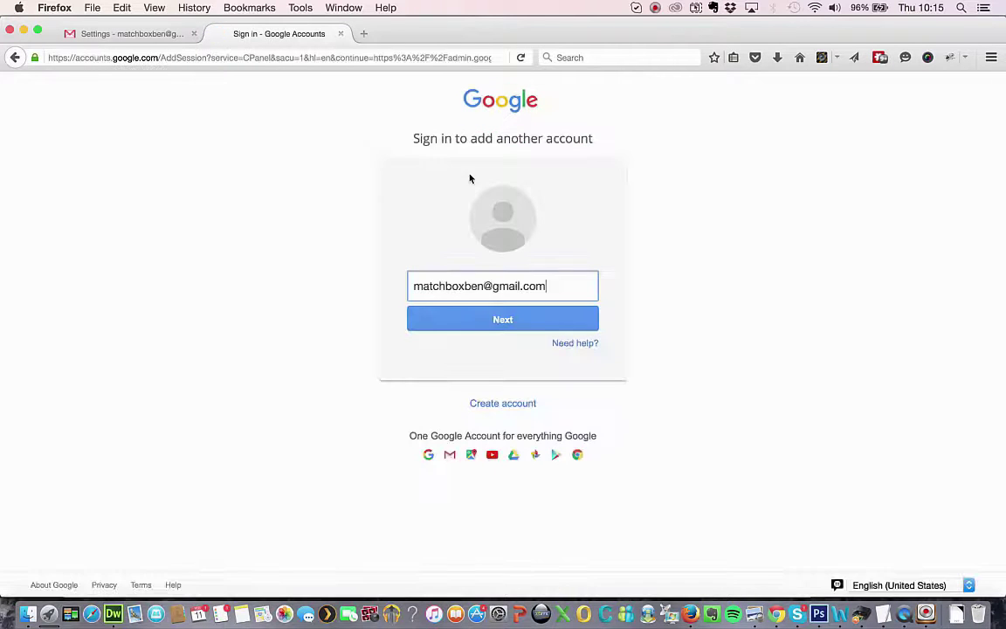
{"action": "triple_click", "coordinate": [481, 285]}
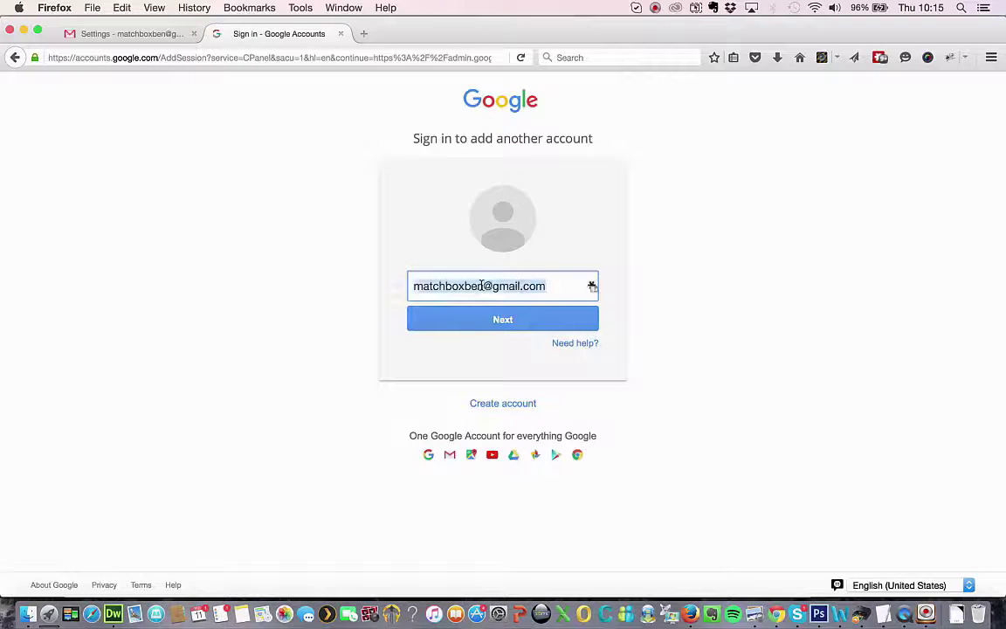
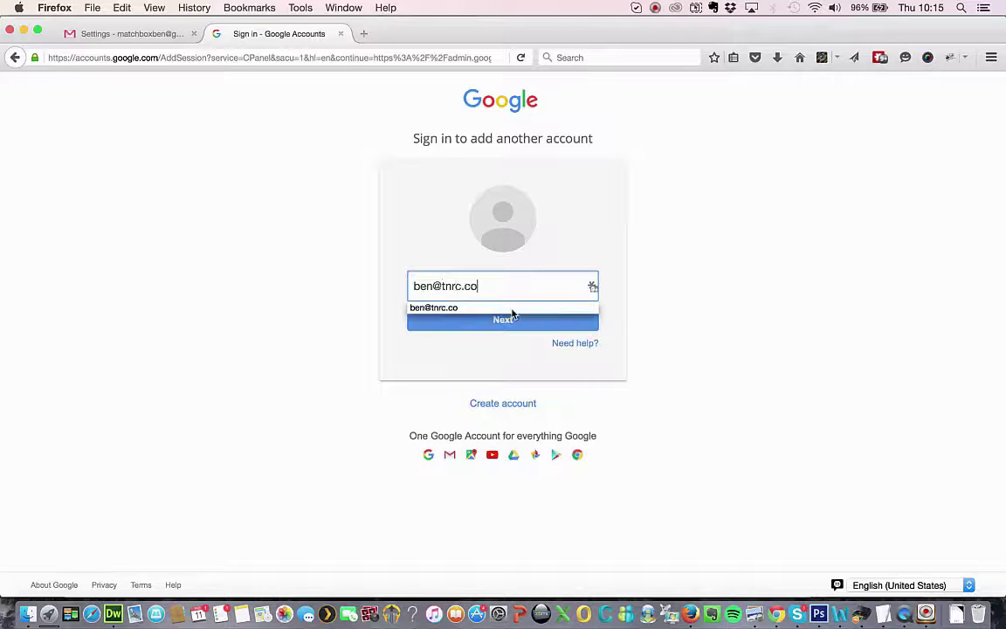
{"action": "left_click", "coordinate": [508, 320]}
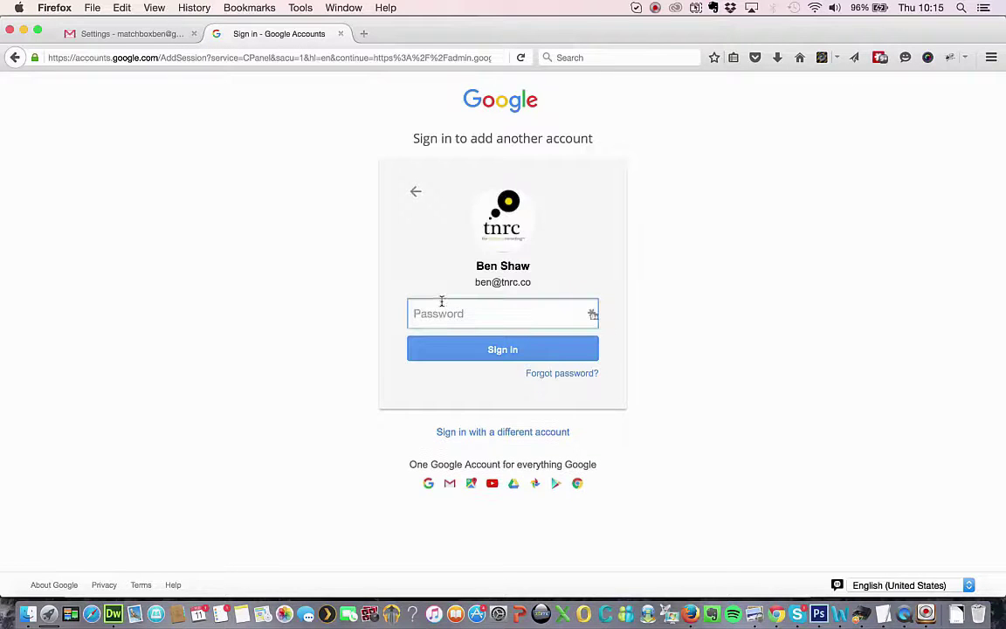
{"action": "type", "text": "••••••••"}
{"action": "key", "text": "Return"}
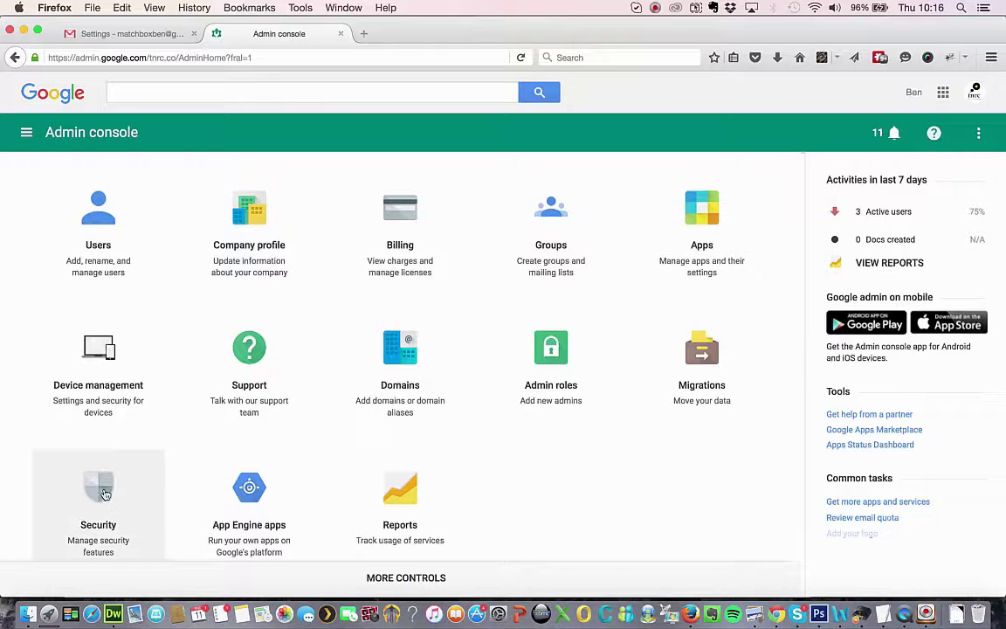
Search the Admin console for 'securit', open Security settings and expand Basic settings.
{"action": "left_click", "coordinate": [244, 92]}
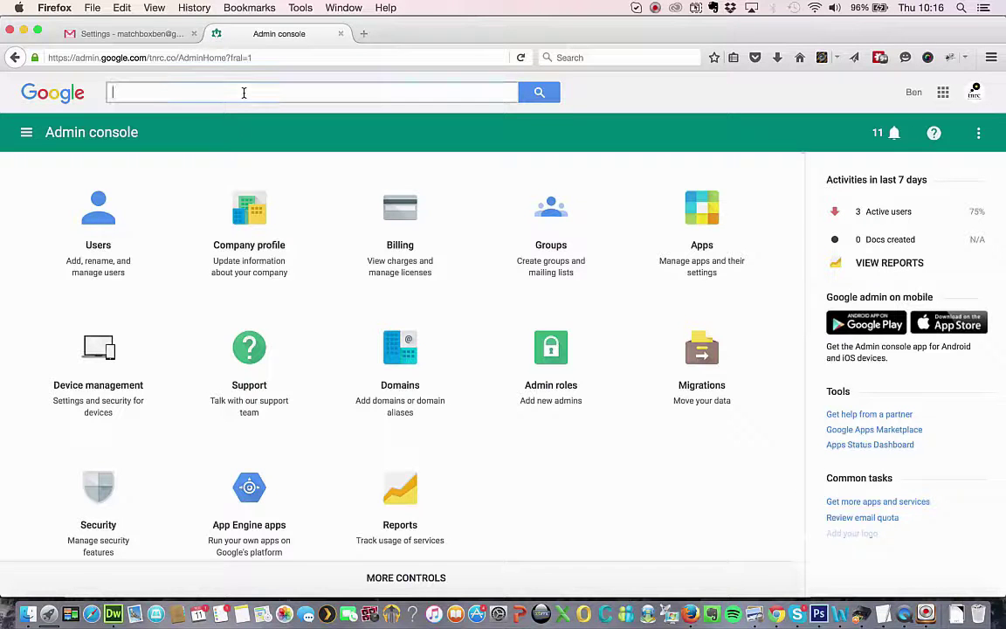
{"action": "type", "text": "security"}
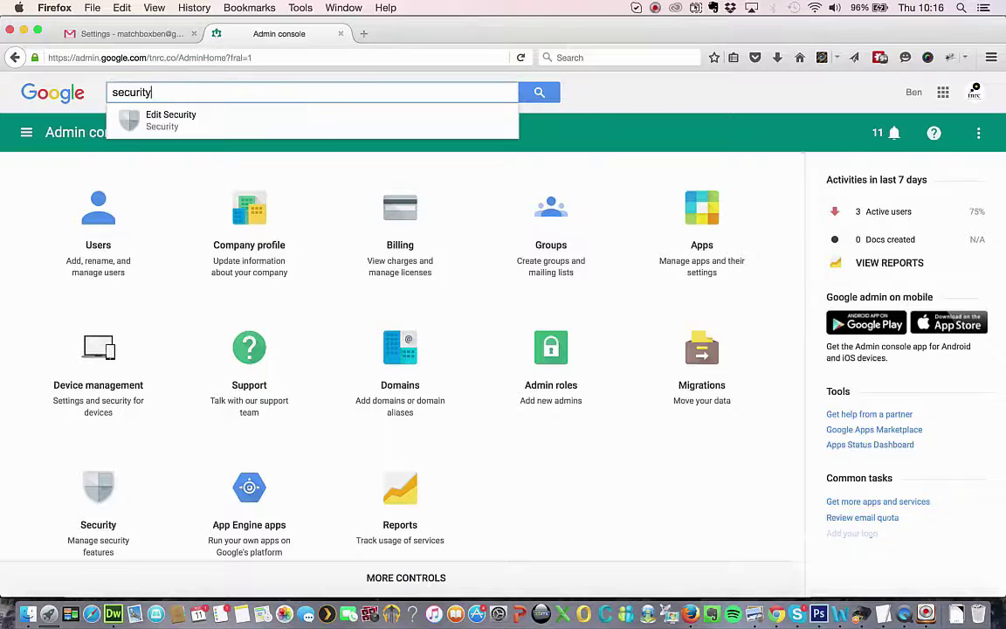
{"action": "left_click", "coordinate": [156, 125]}
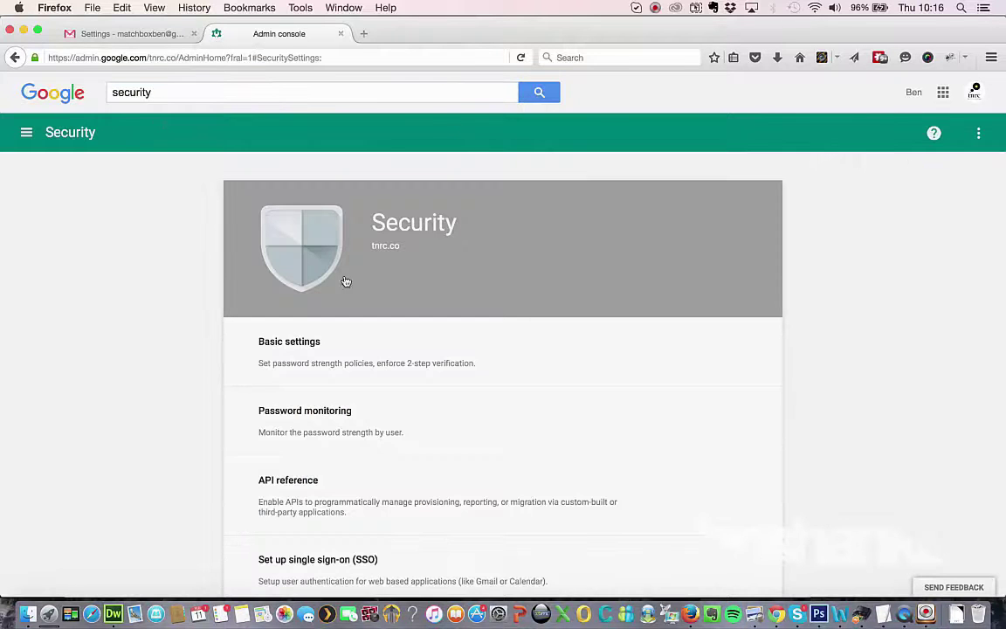
{"action": "left_click", "coordinate": [285, 350]}
{"action": "scroll", "coordinate": [285, 350], "scroll_direction": "down", "scroll_amount": 5}
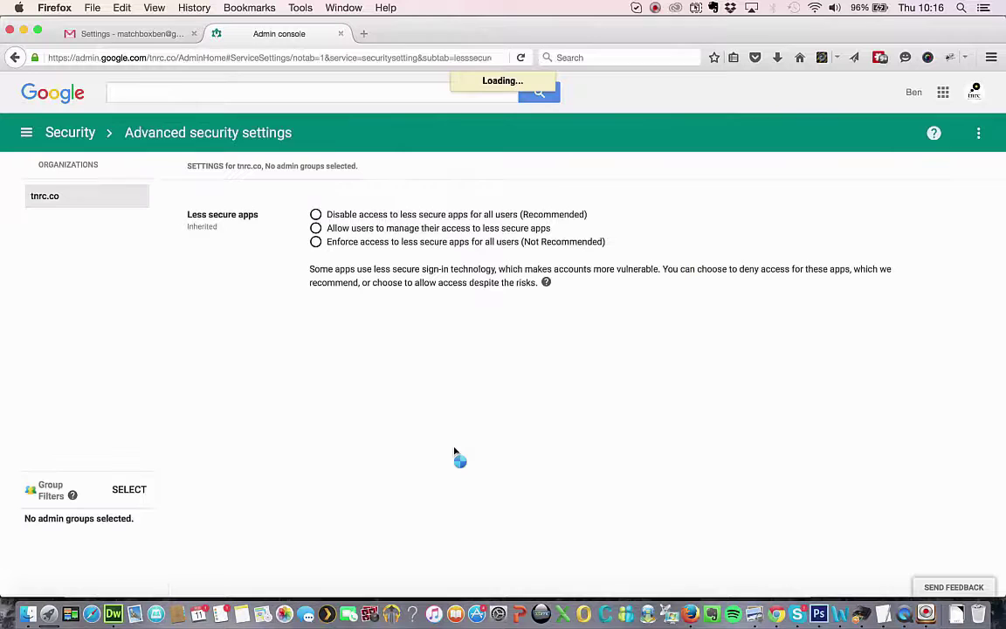
Choose 'Allow users to manage their access to less secure apps' and save.
{"action": "left_click", "coordinate": [315, 228]}
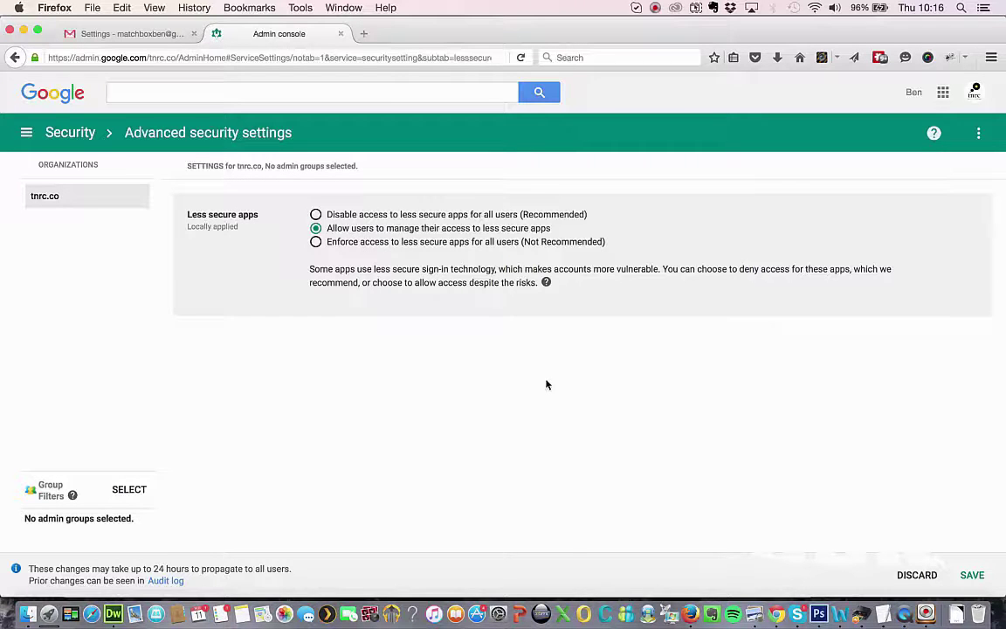
{"action": "left_click", "coordinate": [970, 576]}
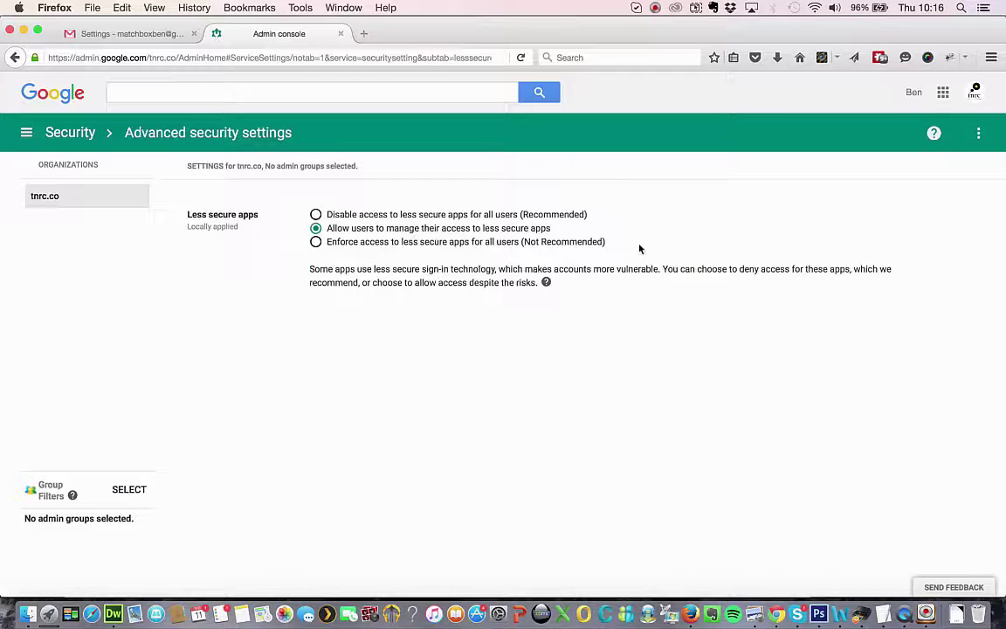
In My Account's Connected apps & sites, switch Allow less secure apps ON and return to Gmail Settings.
{"action": "left_click", "coordinate": [973, 95]}
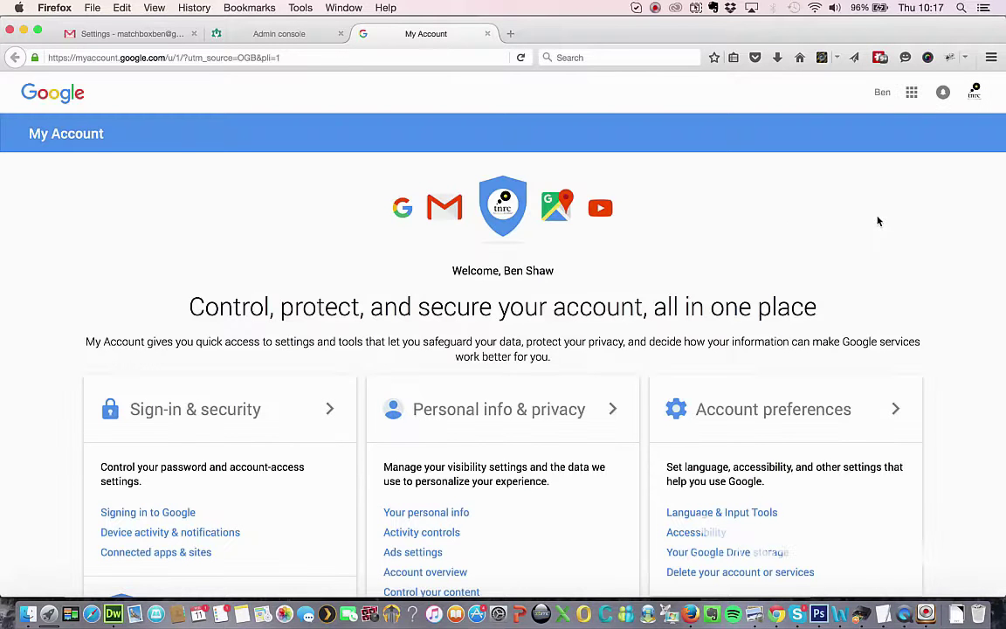
{"action": "scroll", "coordinate": [427, 293], "scroll_direction": "down", "scroll_amount": 3}
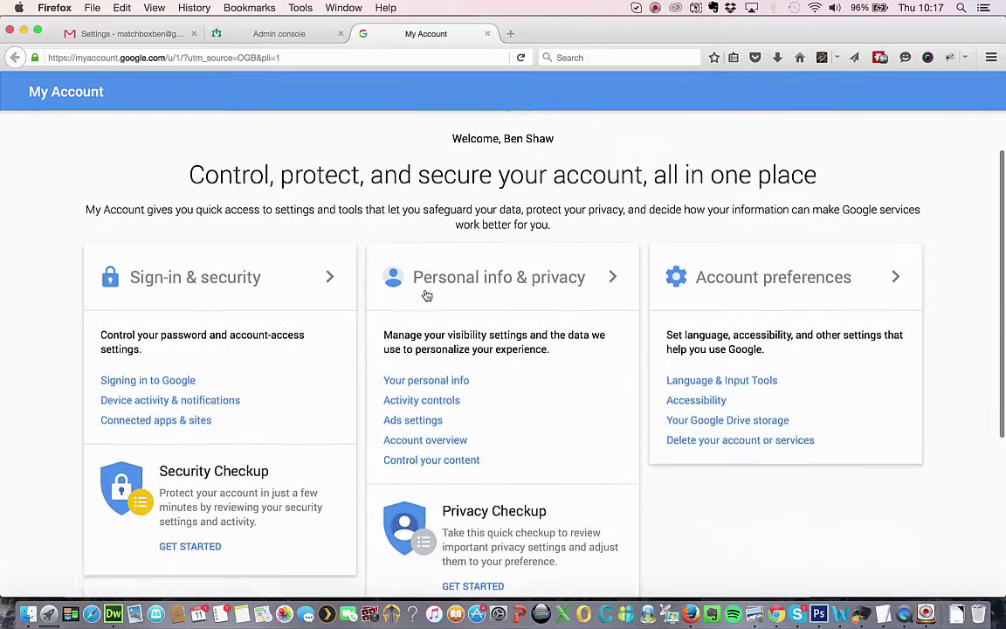
{"action": "left_click", "coordinate": [145, 420]}
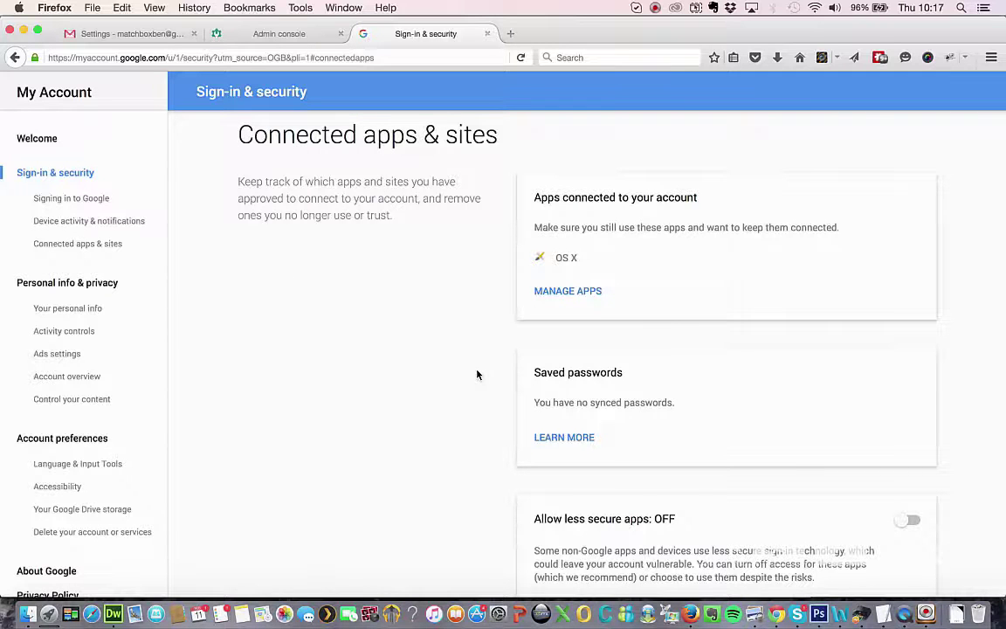
{"action": "scroll", "coordinate": [477, 374], "scroll_direction": "down", "scroll_amount": 3}
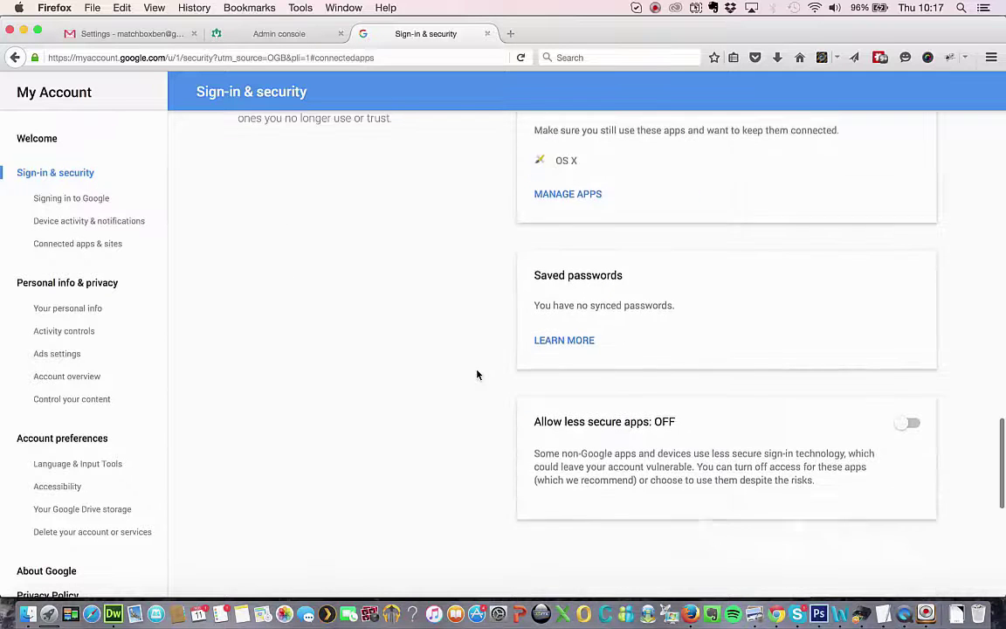
{"action": "left_click", "coordinate": [910, 420]}
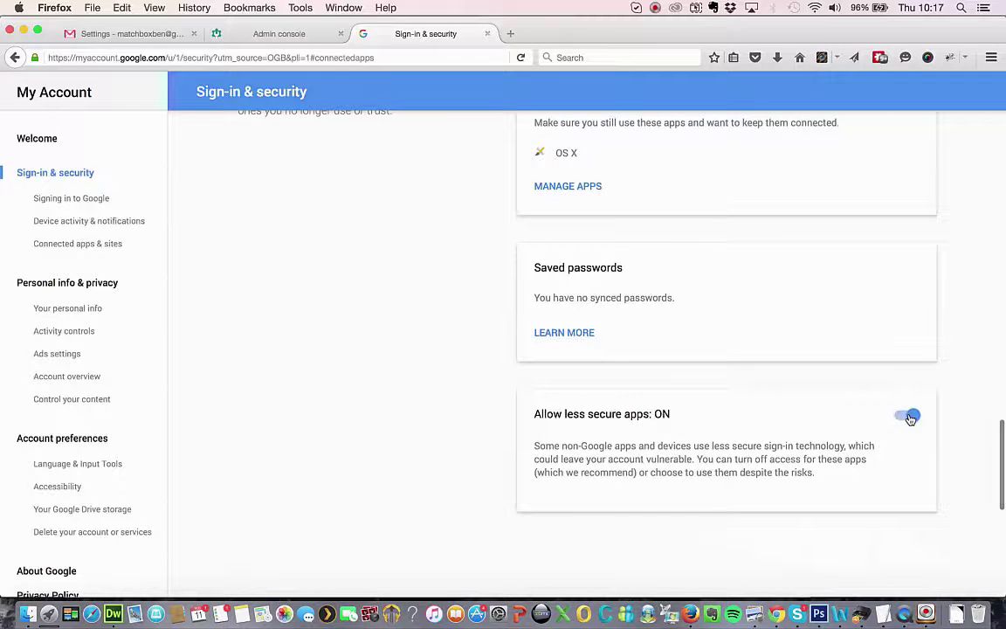
{"action": "scroll", "coordinate": [532, 304], "scroll_direction": "down", "scroll_amount": 4}
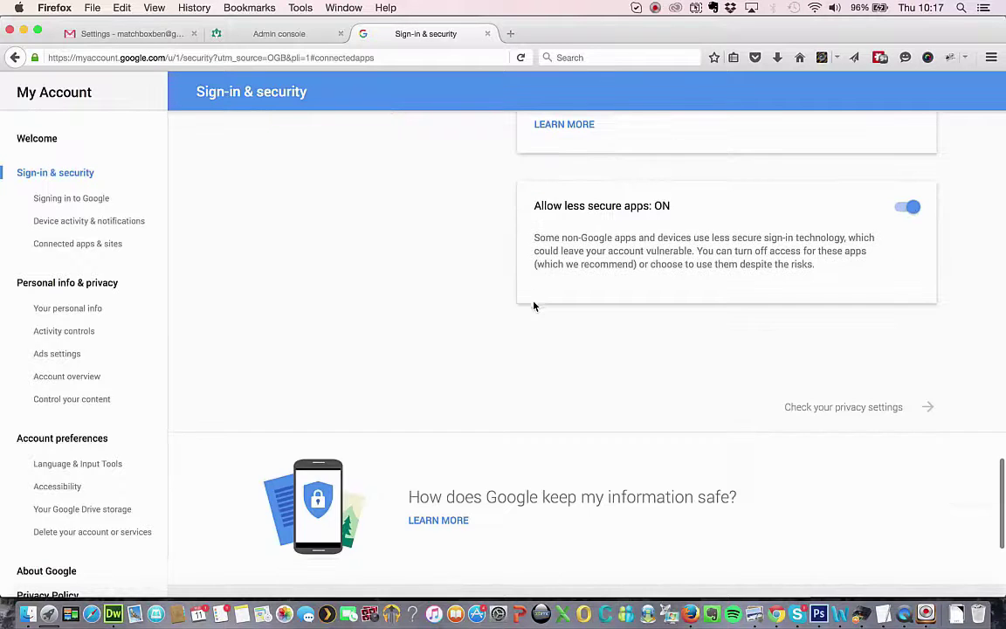
{"action": "scroll", "coordinate": [533, 304], "scroll_direction": "up", "scroll_amount": 5}
{"action": "left_click", "coordinate": [123, 34]}
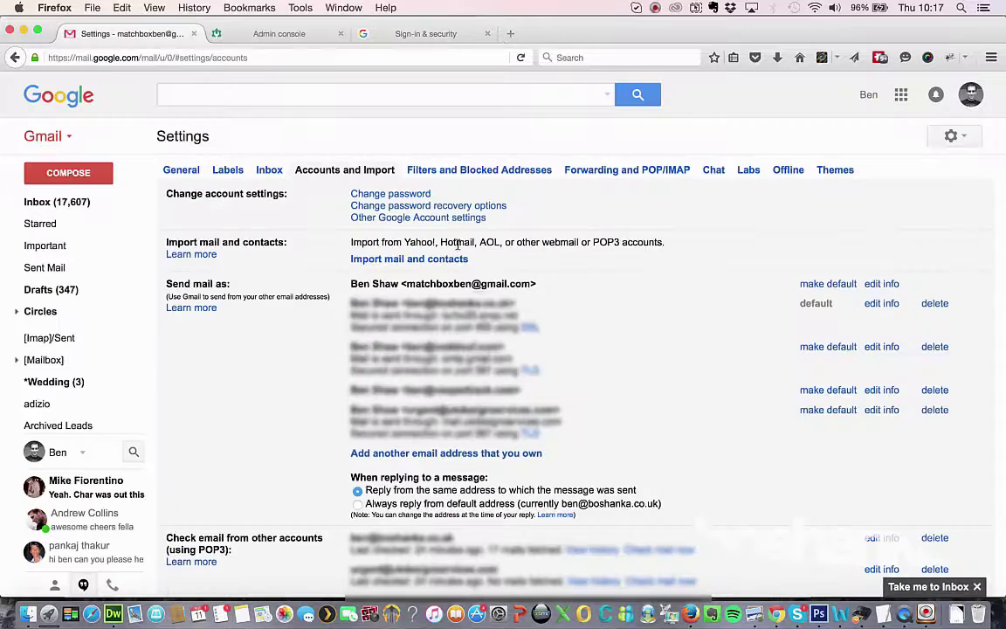
Reopen the add-address popup, enter the work email with Treat as an alias checked, and proceed.
{"action": "left_click", "coordinate": [450, 454]}
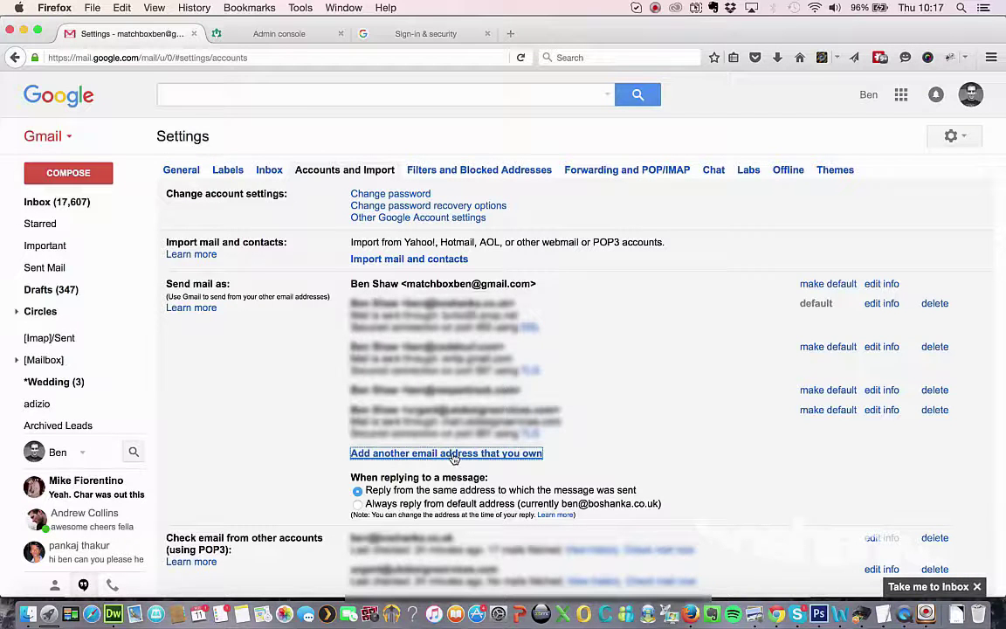
{"action": "left_click_drag", "start_coordinate": [764, 32], "coordinate": [795, 111]}
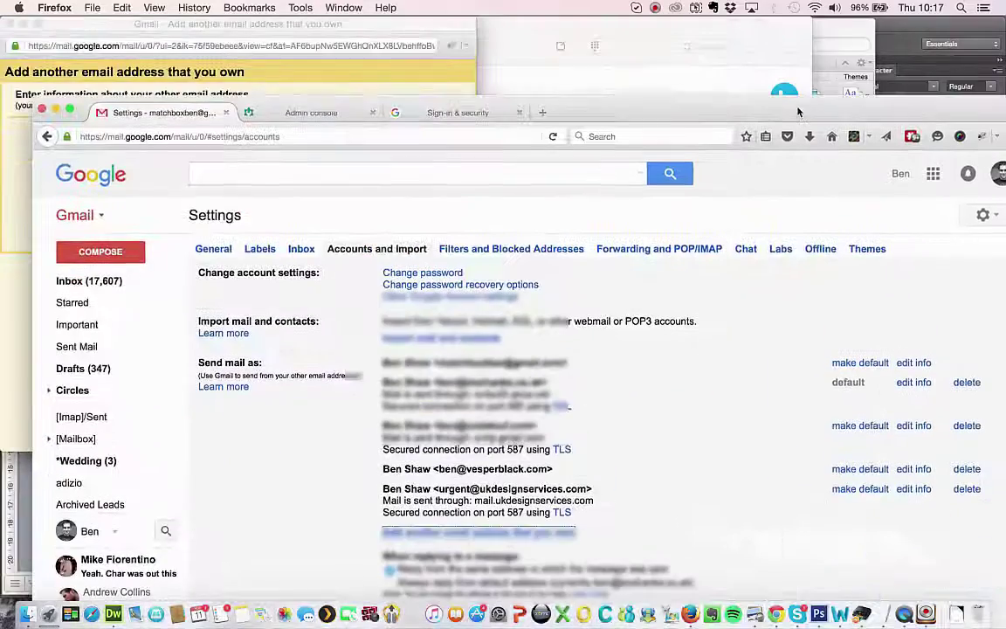
{"action": "left_click", "coordinate": [323, 27]}
{"action": "left_click", "coordinate": [140, 154]}
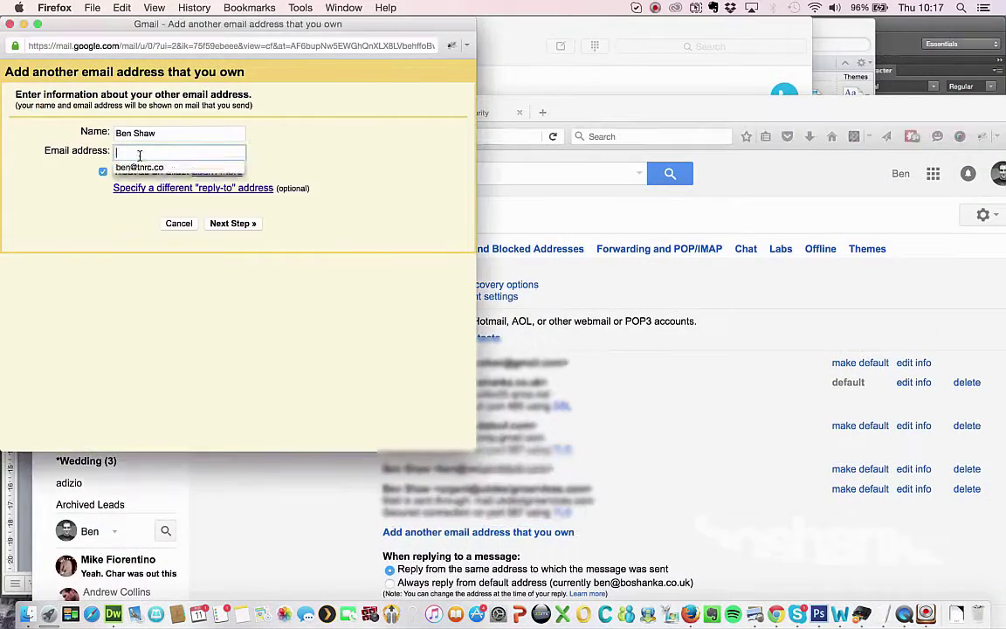
{"action": "key", "text": "Down"}
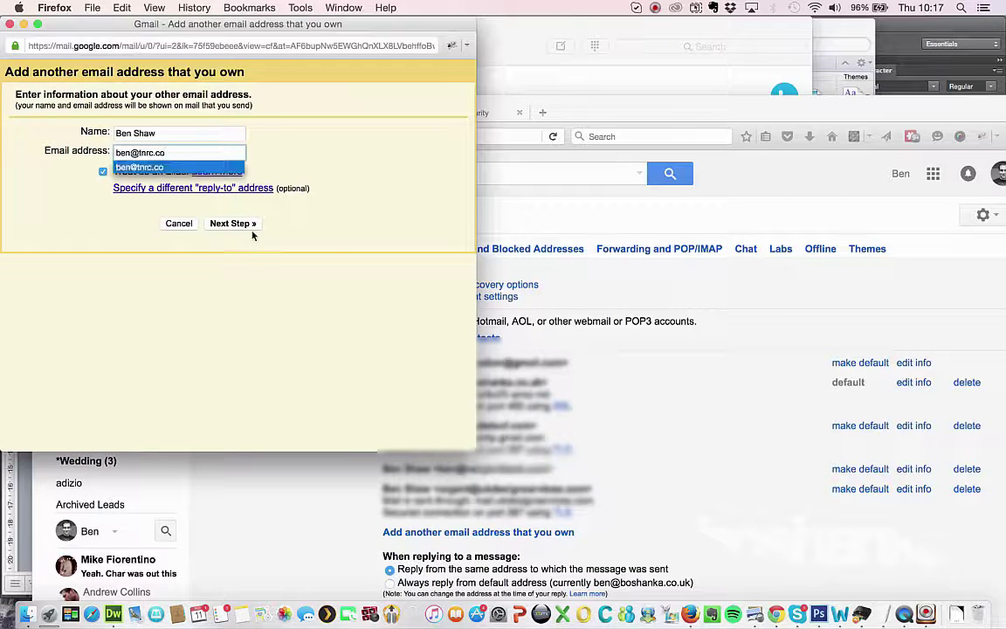
{"action": "left_click", "coordinate": [251, 230]}
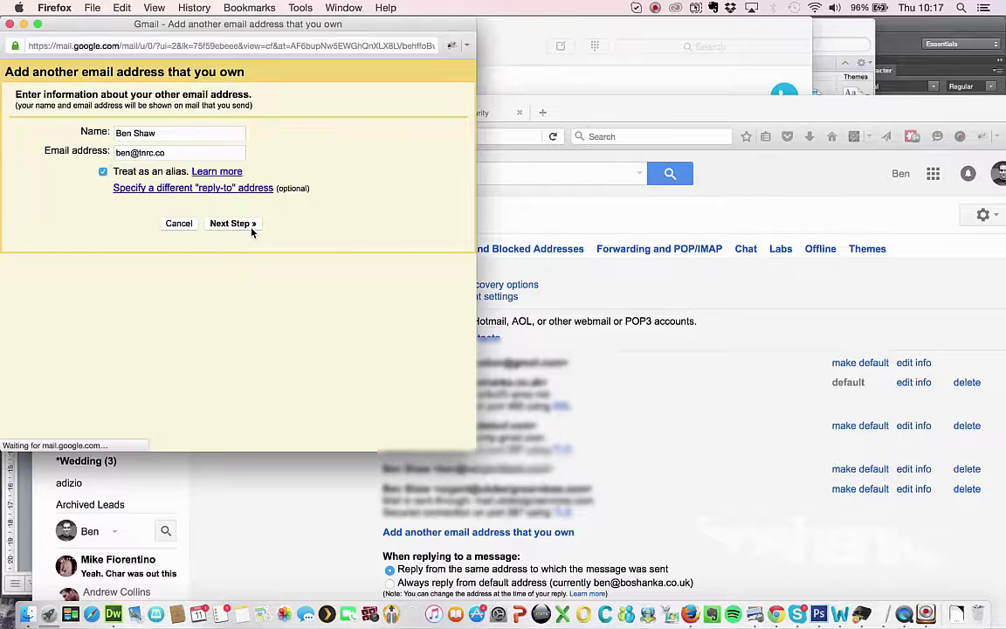
Set SMTP server smtp.gmail.com, the full work address as username, and enter the password.
{"action": "double_click", "coordinate": [126, 150]}
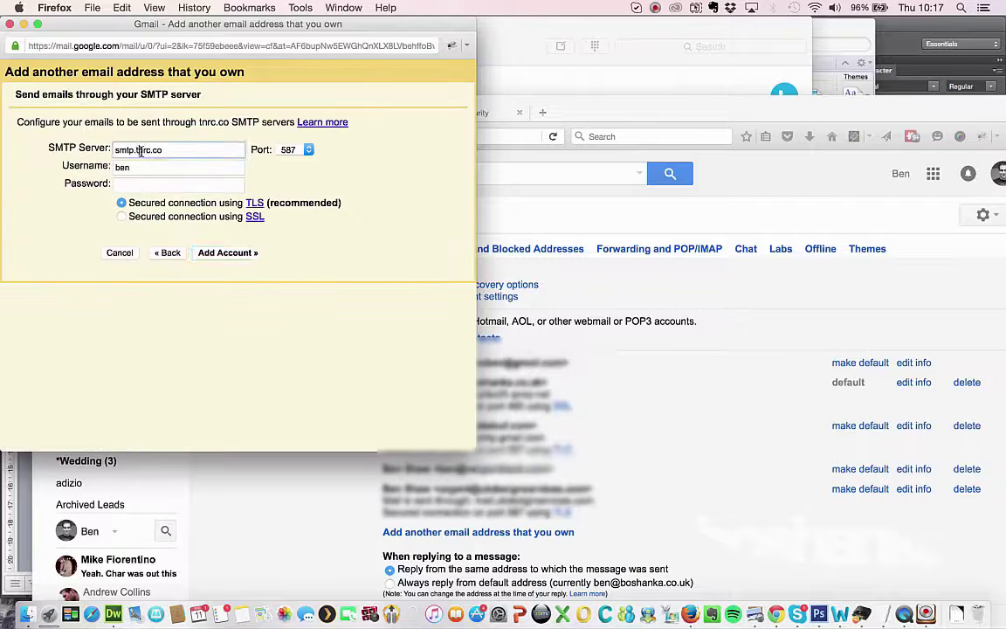
{"action": "type", "text": "gmail"}
{"action": "key", "text": "Right"}
{"action": "key", "text": "Right"}
{"action": "key", "text": "Right"}
{"action": "type", "text": "m"}
{"action": "key", "text": "Tab"}
{"action": "key", "text": "Tab"}
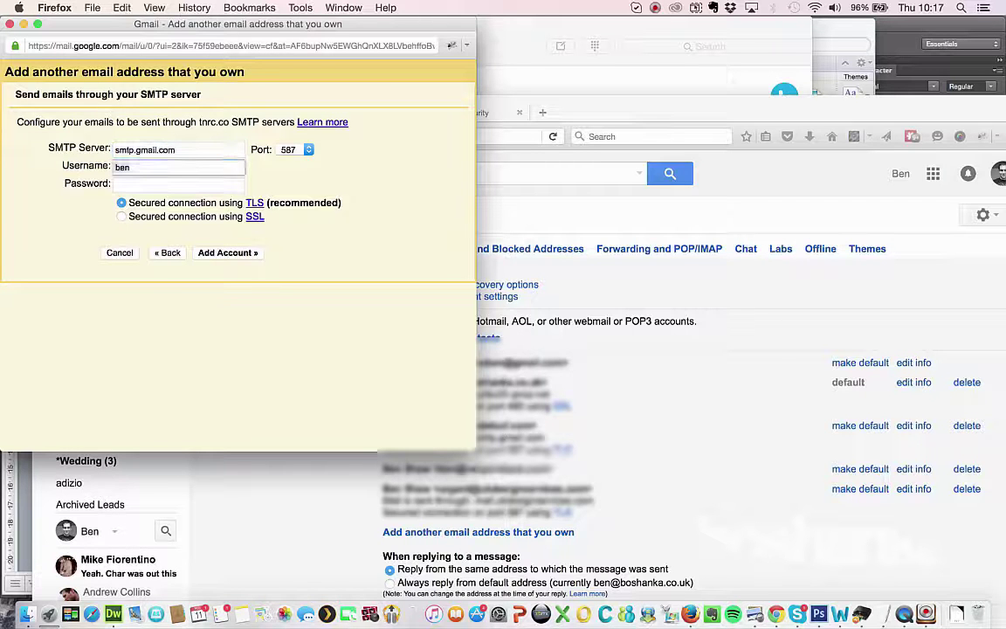
{"action": "type", "text": "@tnrc."}
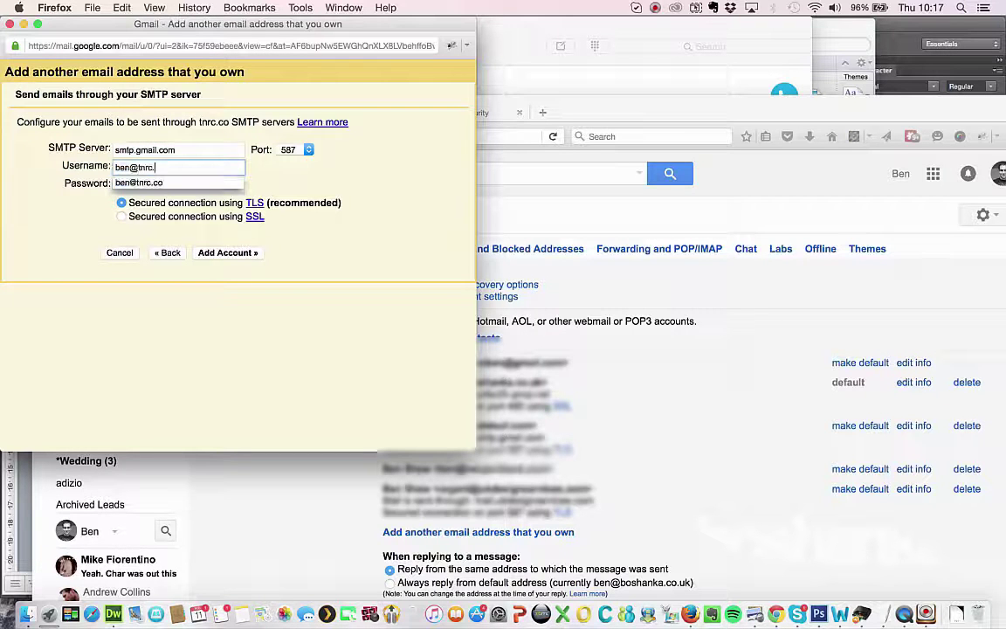
{"action": "type", "text": "co"}
{"action": "key", "text": "Tab"}
{"action": "type", "text": "••••••"}
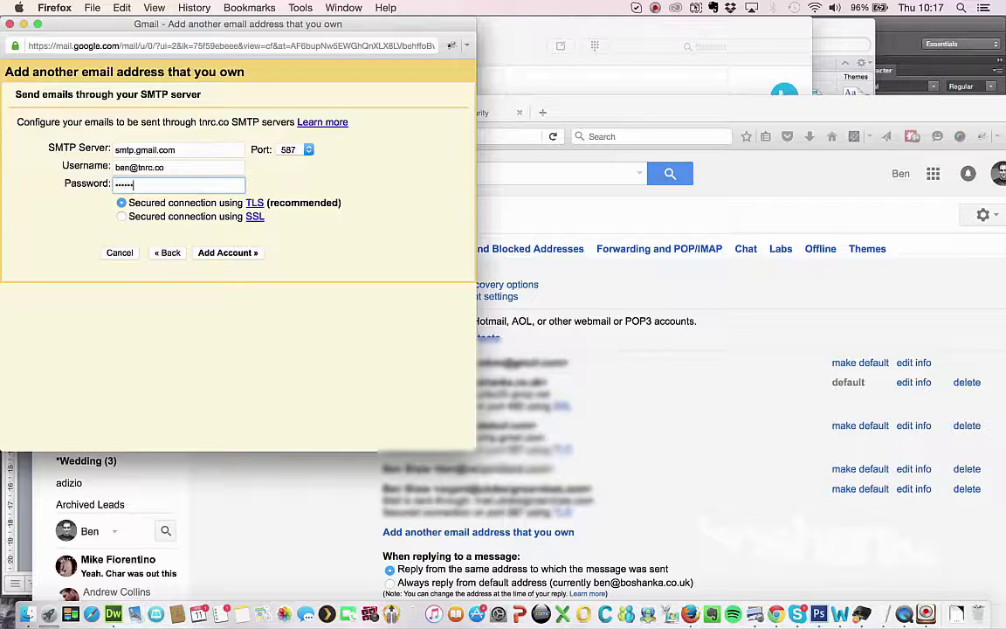
{"action": "type", "text": "••"}
Add the account, note where the confirmation code was sent, and focus the code field.
{"action": "left_click", "coordinate": [251, 253]}
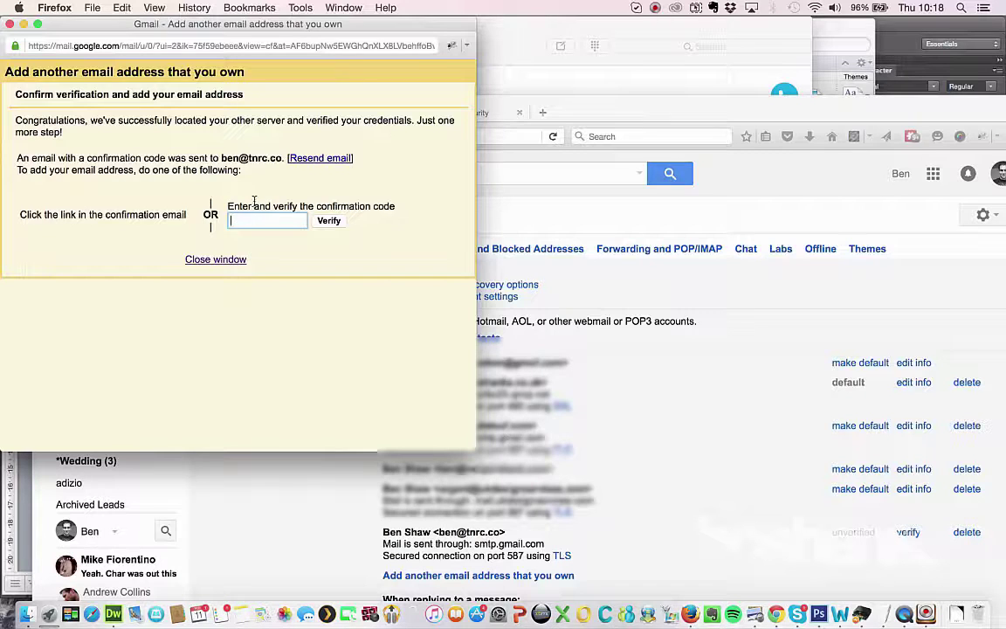
{"action": "left_click_drag", "start_coordinate": [246, 158], "coordinate": [281, 158]}
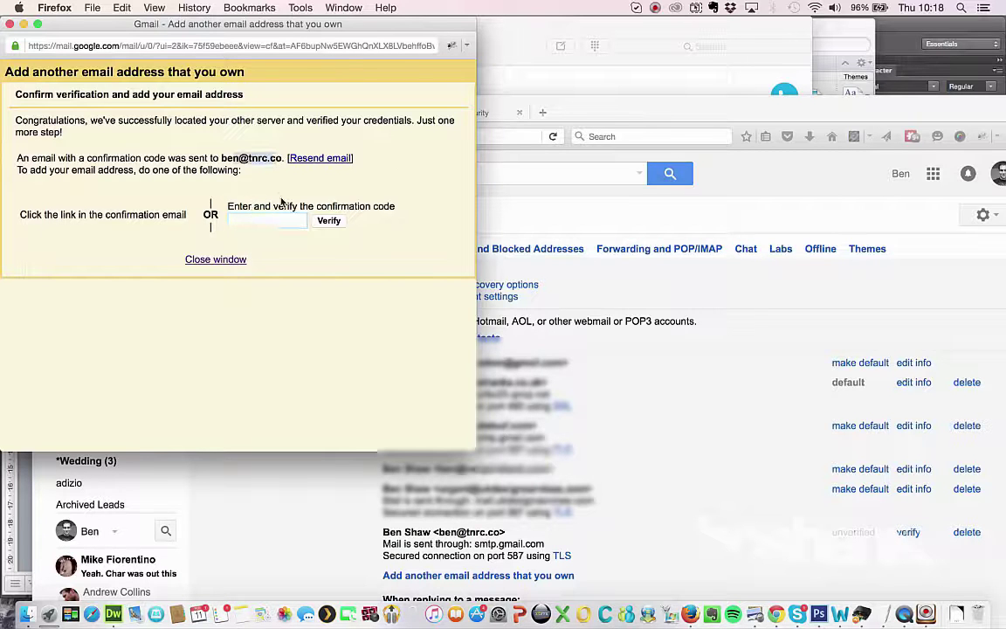
{"action": "left_click", "coordinate": [249, 224]}
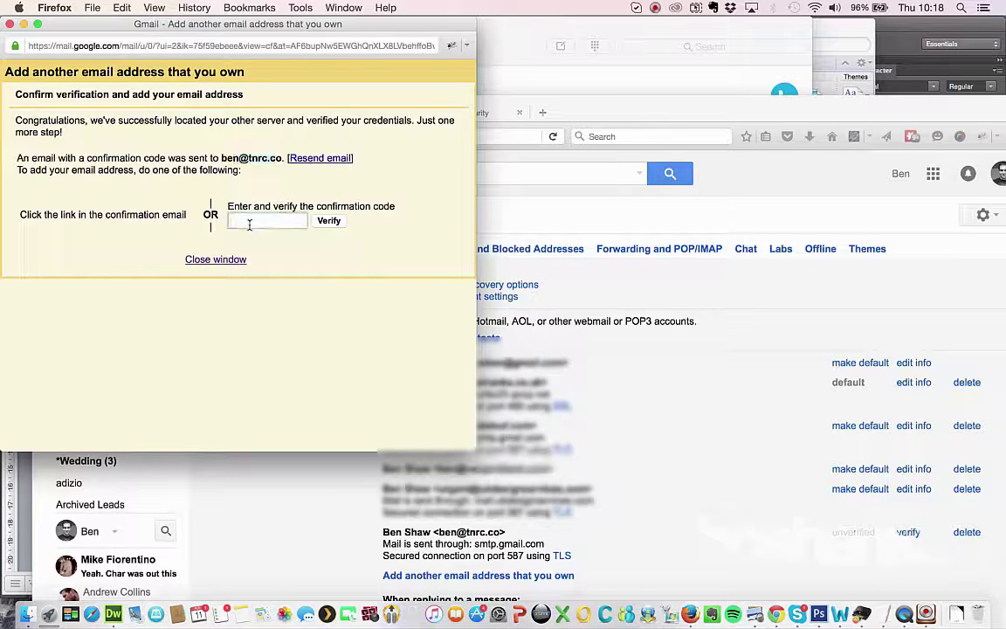